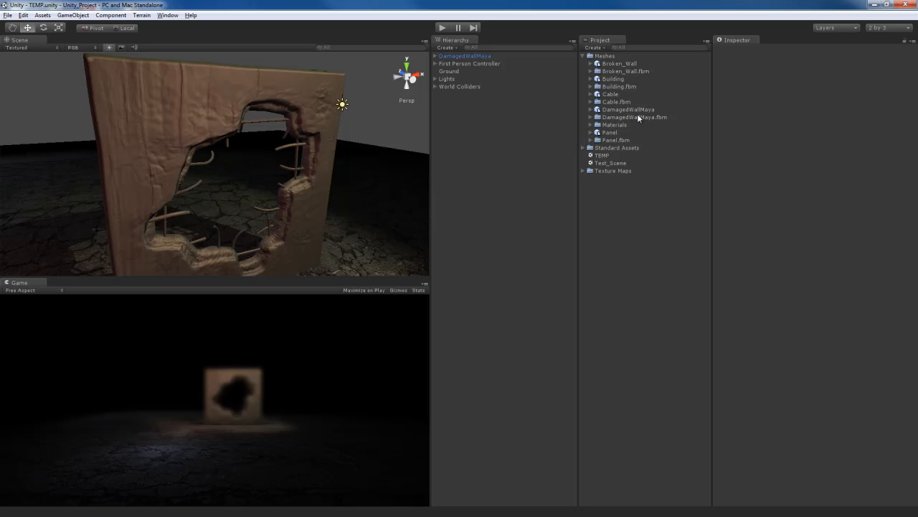
Look through the imported mesh texture folders and examine the textures inside Broken_Wall.fbm
click(623, 102)
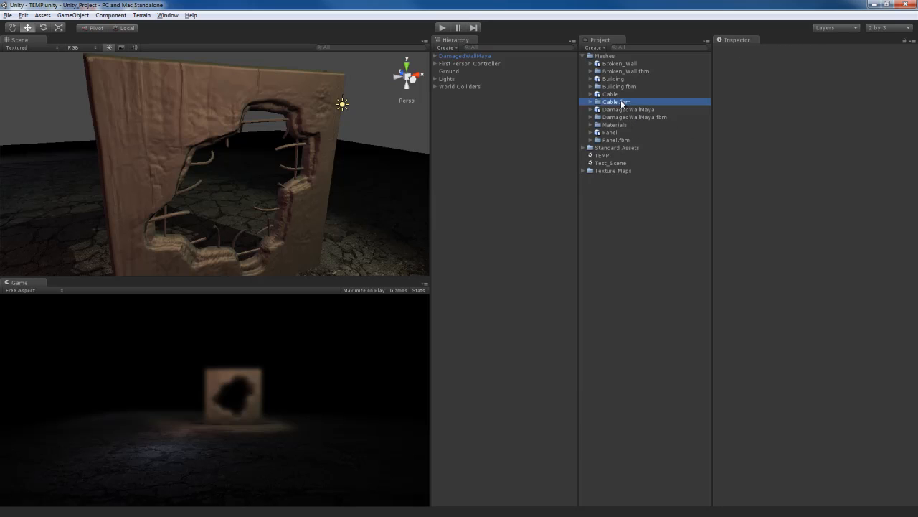
click(634, 87)
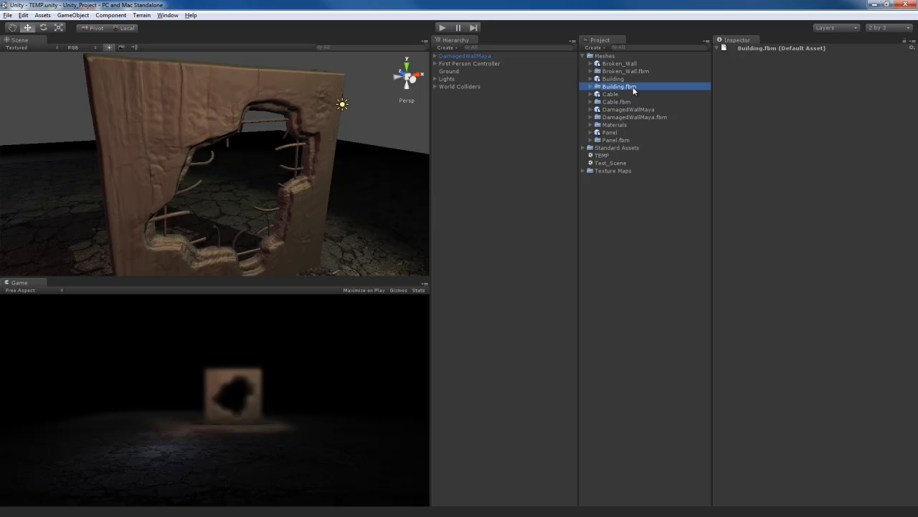
click(635, 72)
click(591, 71)
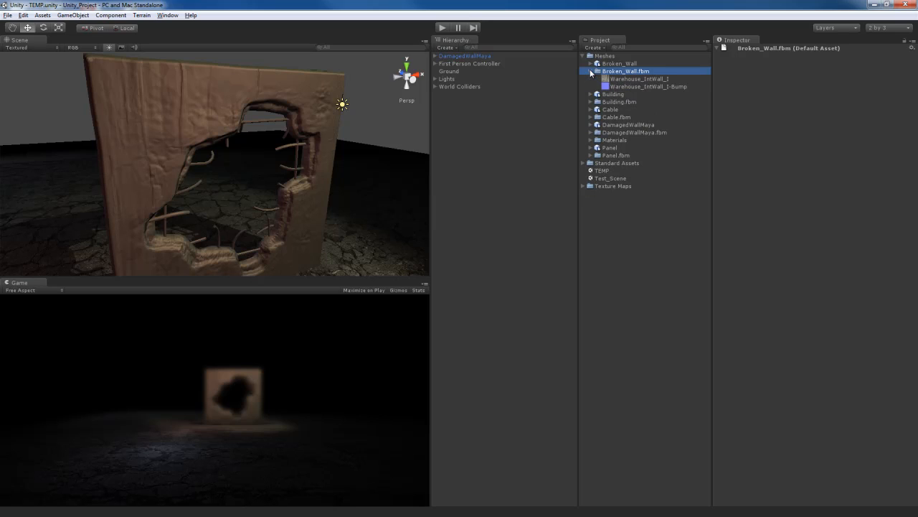
click(589, 70)
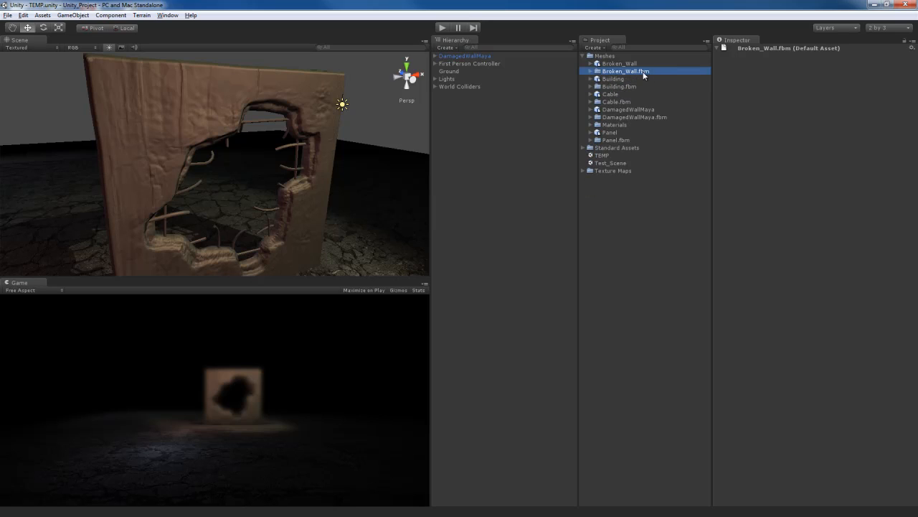
Set the import scale factor of the Broken_Wall mesh to 1 and apply it
click(620, 64)
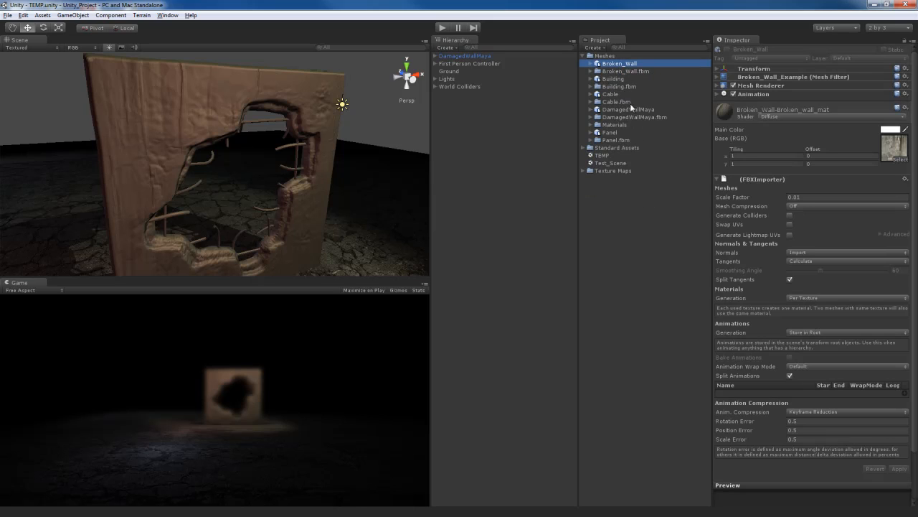
click(794, 196)
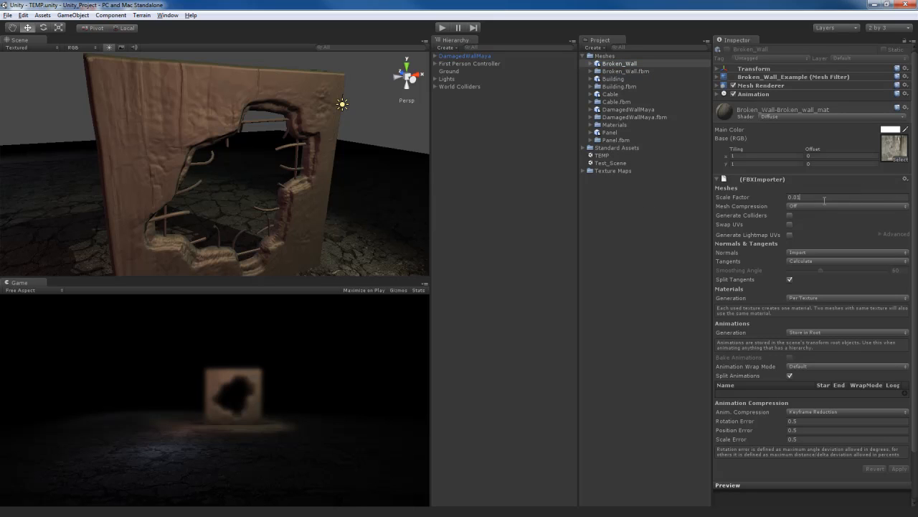
text(1)
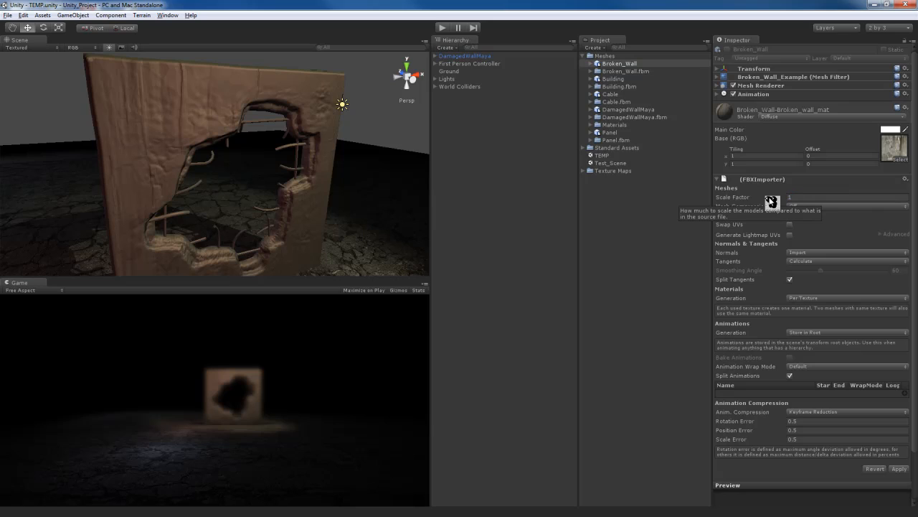
key(Return)
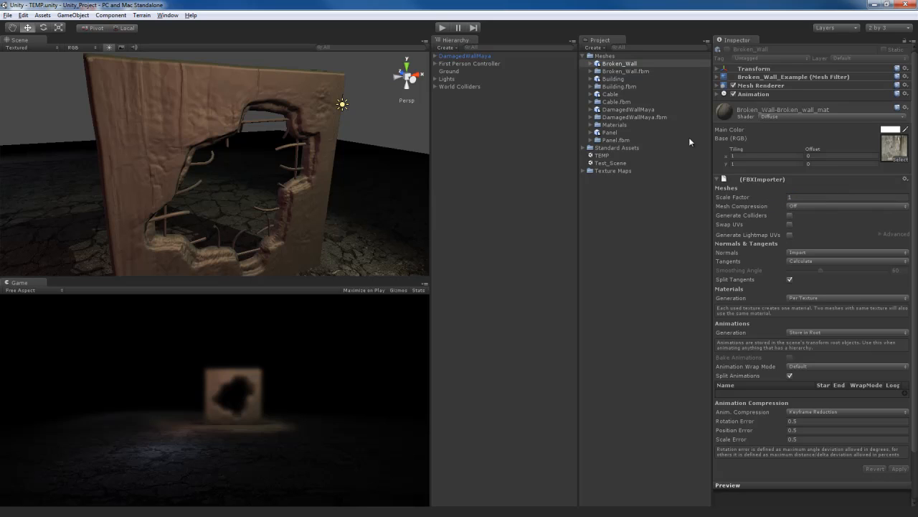
Set the import scale factor of the Building mesh to 1 and apply it
click(618, 79)
click(813, 197)
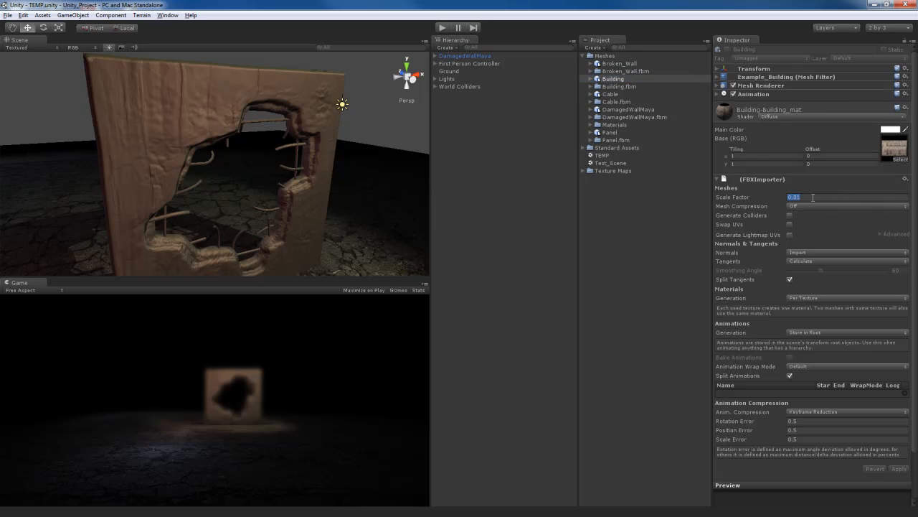
text(1)
click(899, 468)
Set the import scale factor of the Cable mesh to 1 and apply it
click(609, 94)
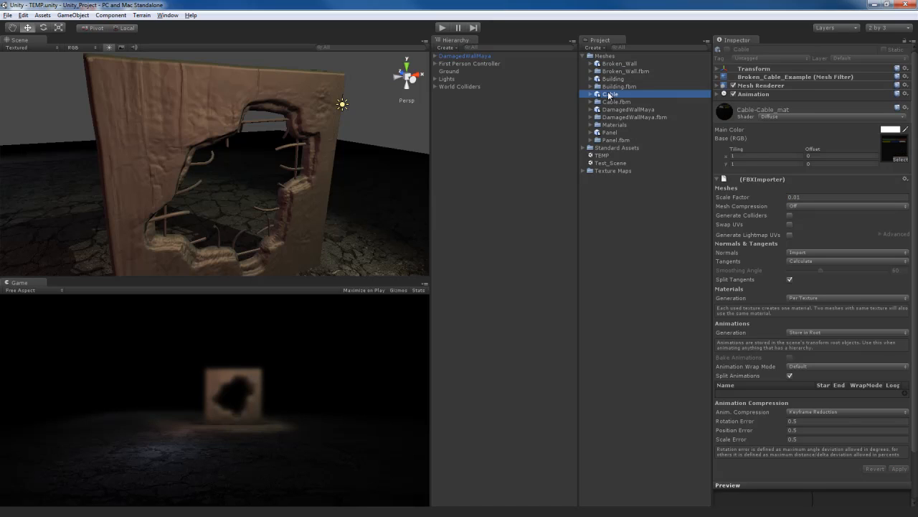
click(823, 195)
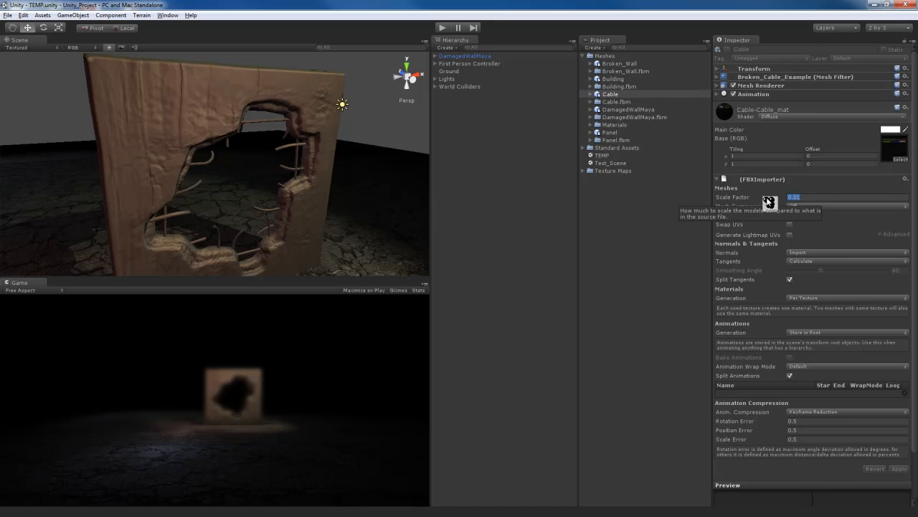
text(1)
click(899, 468)
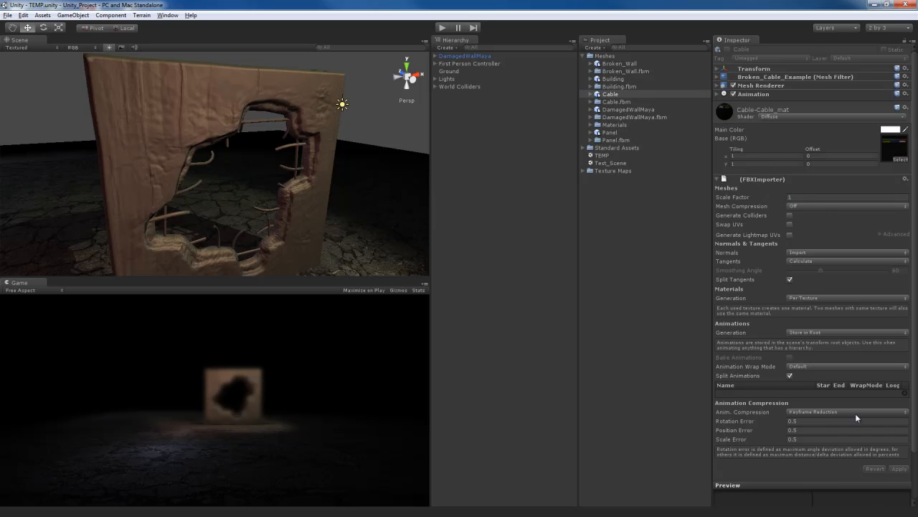
Set the import scale factor of the Panel mesh to 1 and apply it
click(622, 110)
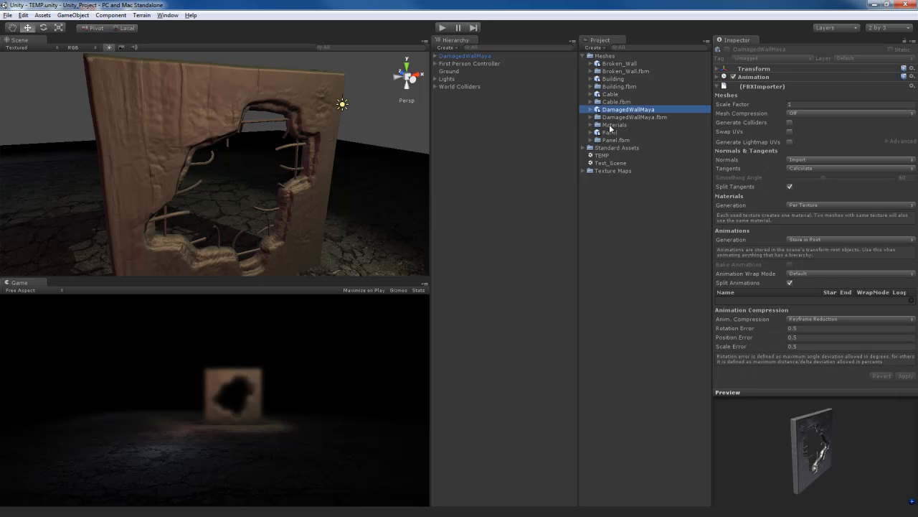
click(635, 132)
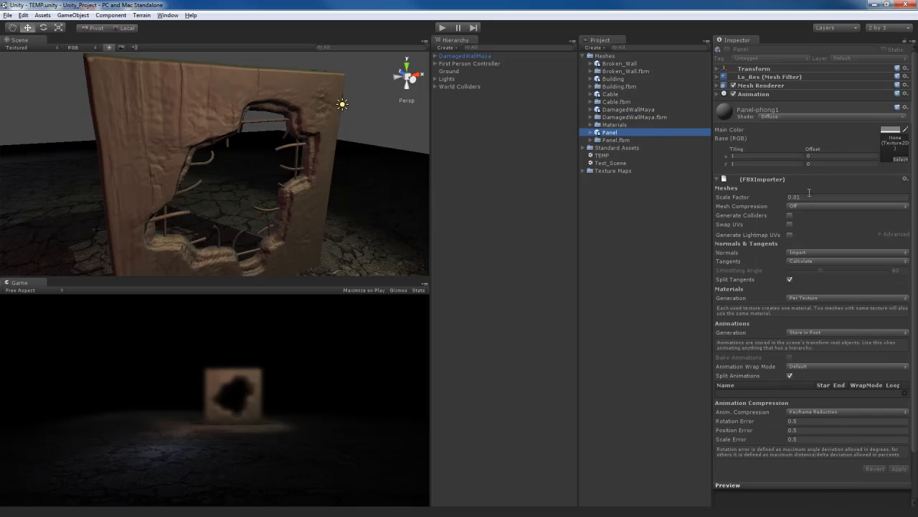
click(809, 195)
text(1)
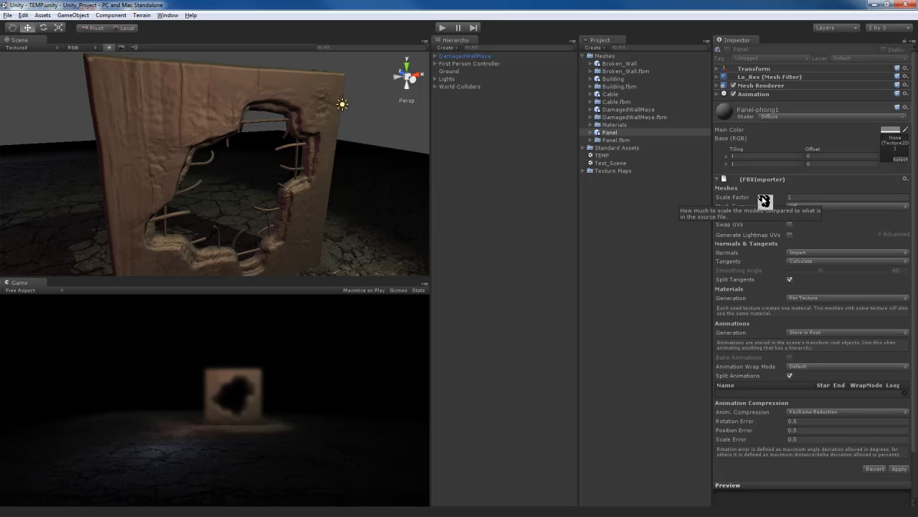
click(899, 468)
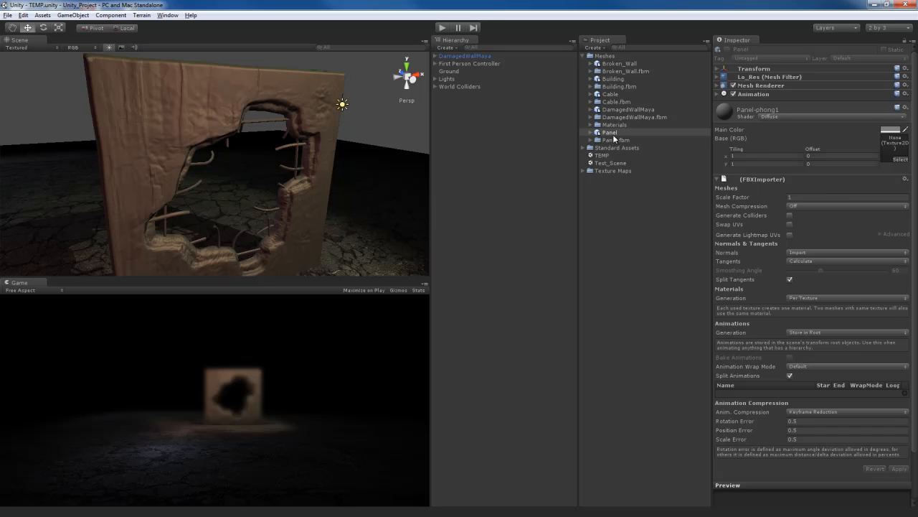
Place the Broken_Wall mesh in the scene beside the existing damaged wall
click(616, 109)
click(616, 65)
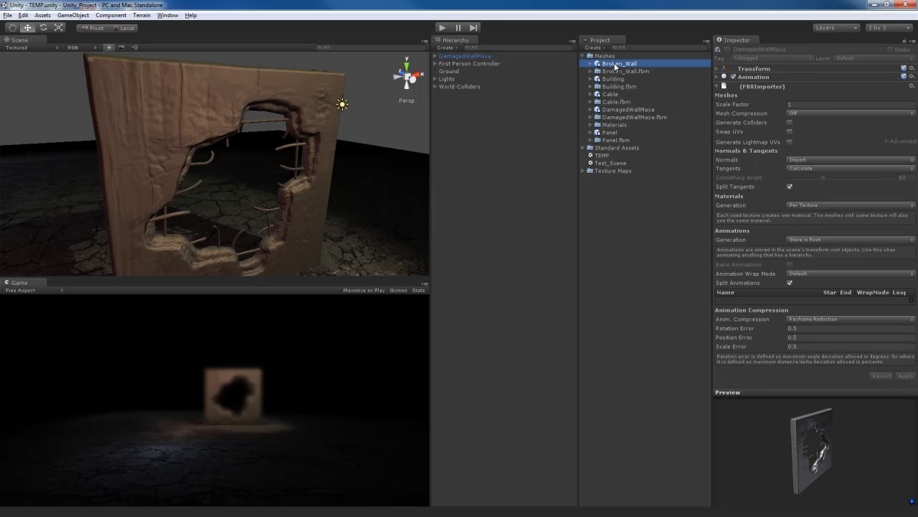
alt+drag(348, 213, 252, 212)
alt+right_drag(253, 208, 285, 212)
drag(616, 63, 256, 188)
key(f)
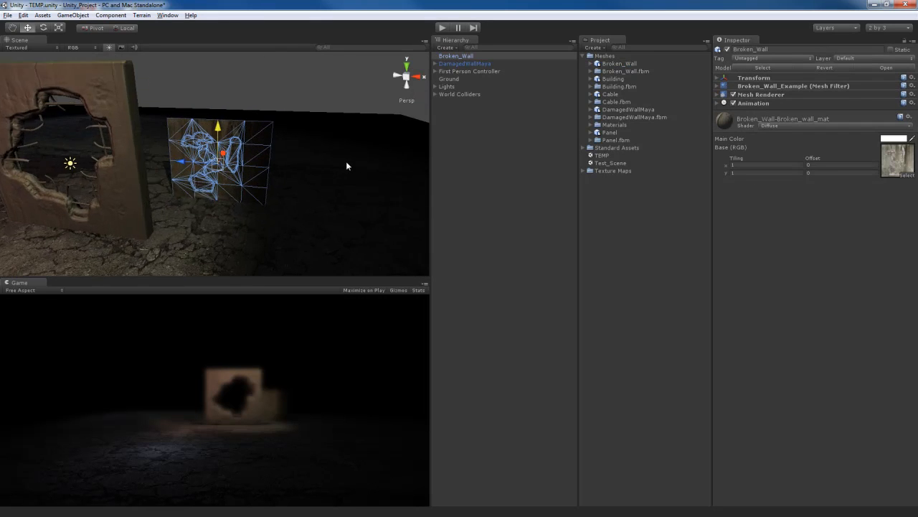
Raise the placed Broken_Wall slightly along its vertical axis and deselect it
alt+drag(346, 160, 269, 206)
scroll(295, 182, up, 6)
drag(221, 151, 220, 138)
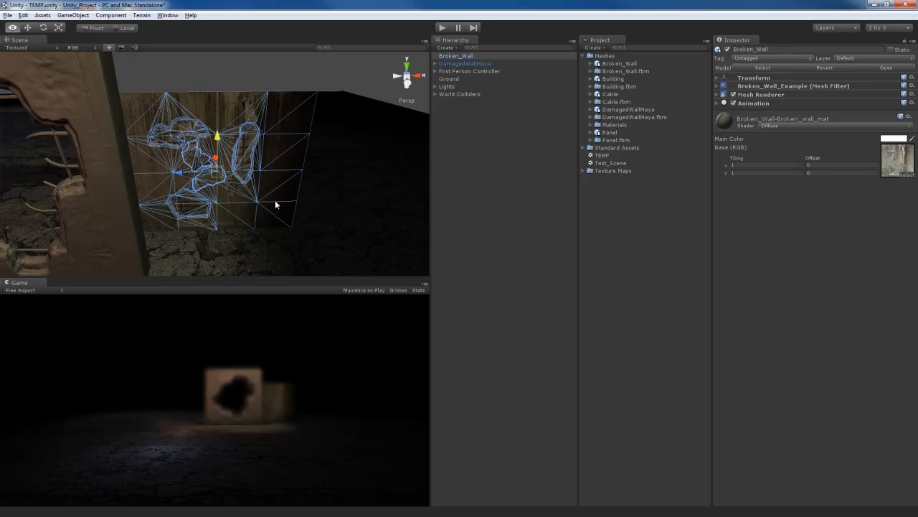
scroll(251, 194, up, 2)
mouse_move(275, 200)
alt+mouse_down()
mouse_move(248, 191)
mouse_move(229, 198)
mouse_move(267, 212)
alt+mouse_up()
click(295, 164)
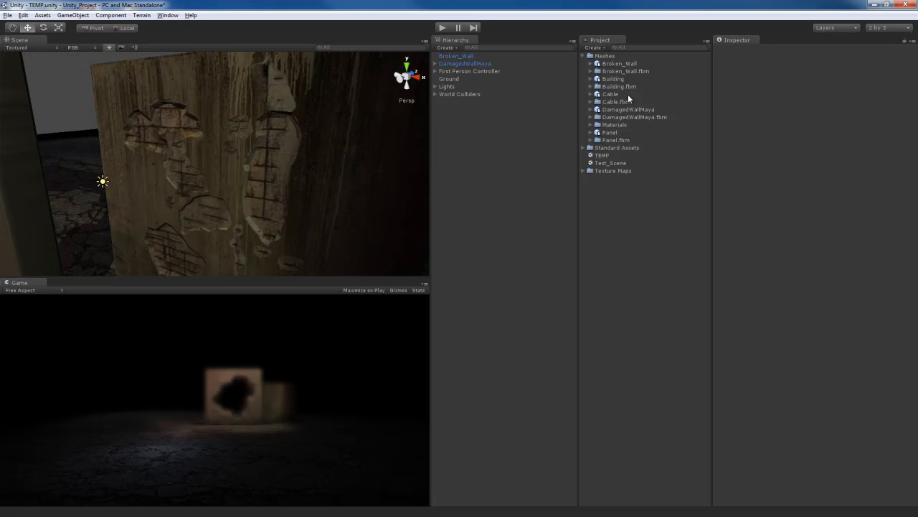
Change the shader of the Broken_Wall mesh's material to Bumped Specular
click(617, 64)
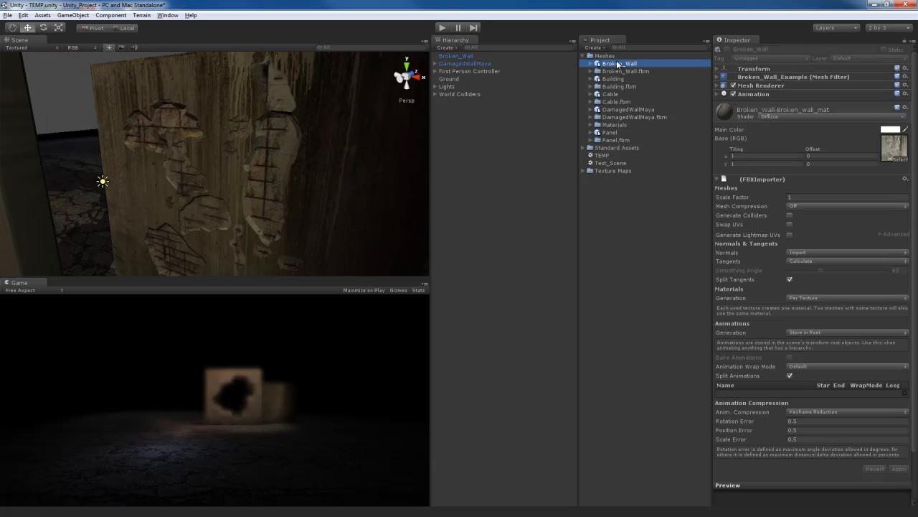
click(830, 108)
click(826, 117)
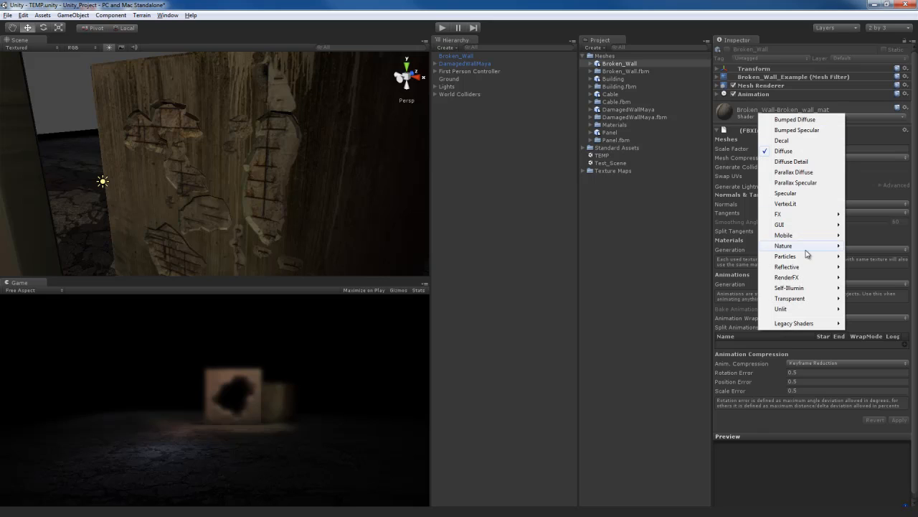
click(805, 131)
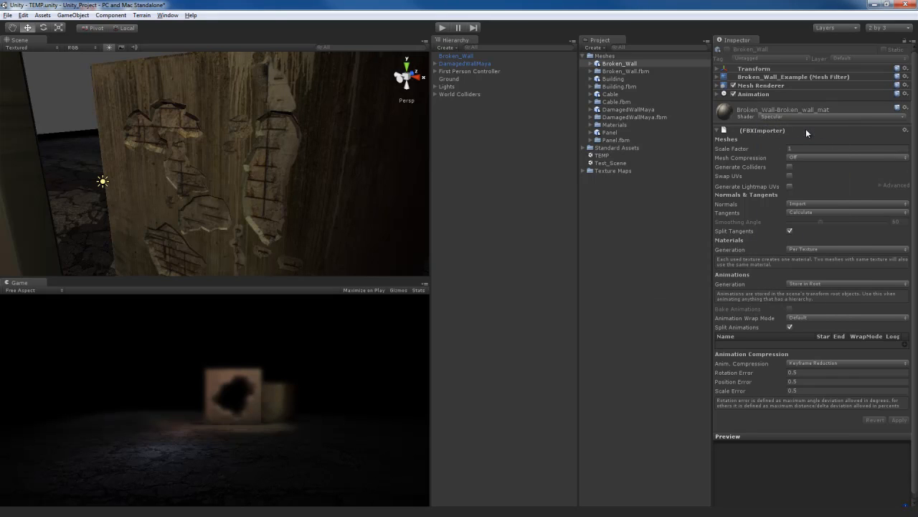
Assign Warehouse_IntWall_I-Bump as the normal map of the Broken_Wall material and mark the texture as a normal map
click(820, 104)
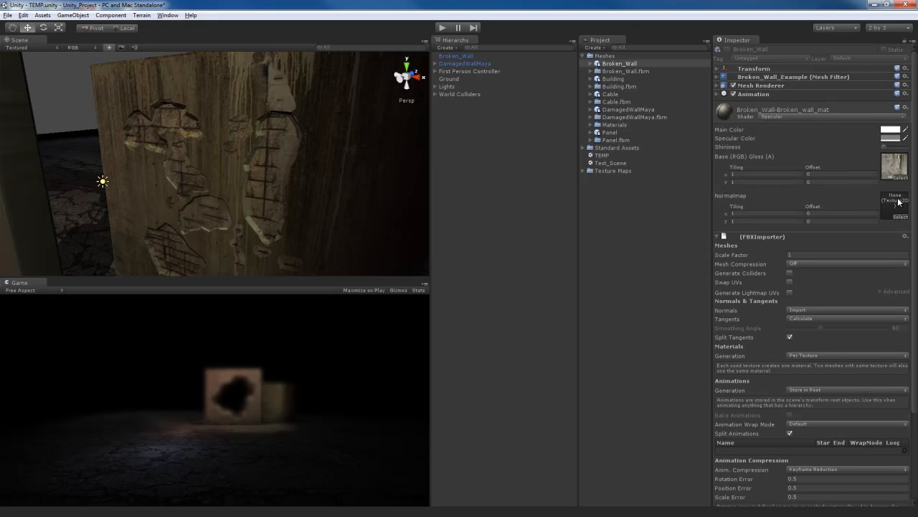
click(894, 165)
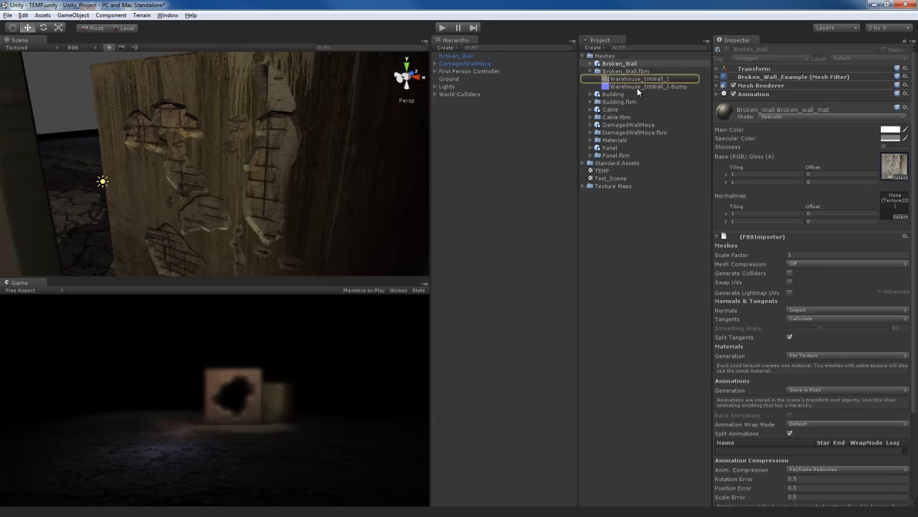
drag(637, 86, 894, 207)
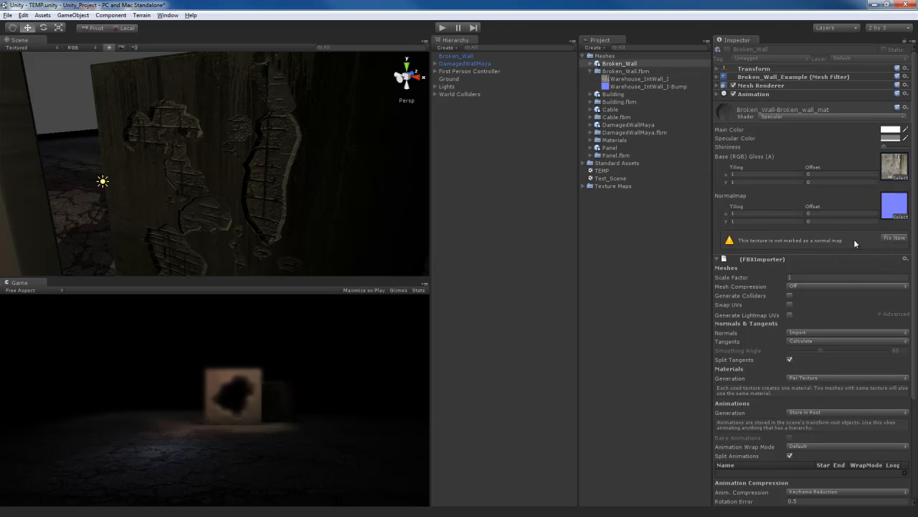
click(893, 237)
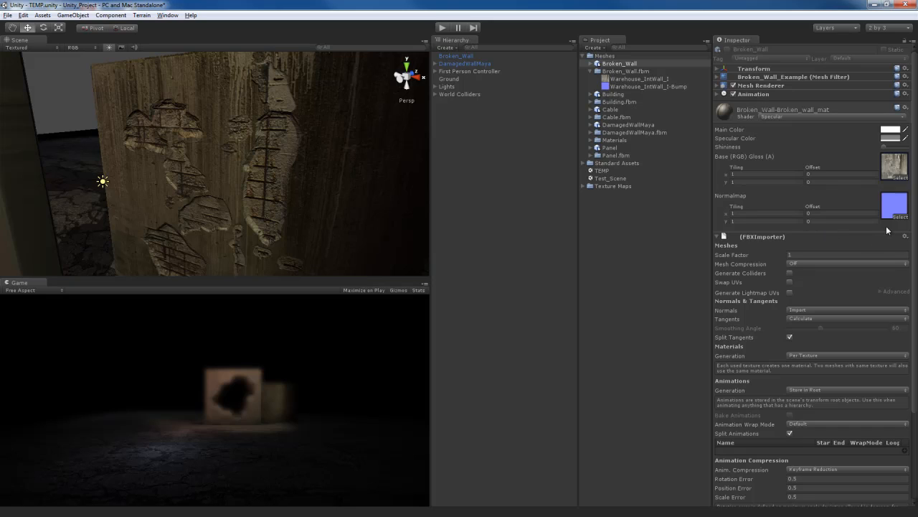
click(590, 72)
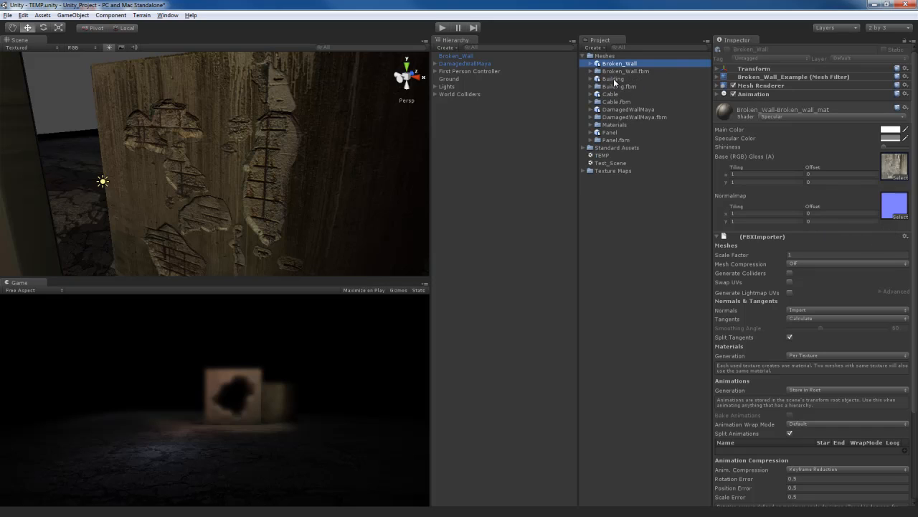
Place the Building mesh in the scene on the ground in front of the damaged wall
click(613, 79)
right_drag(310, 169, 149, 206)
drag(149, 205, 151, 207)
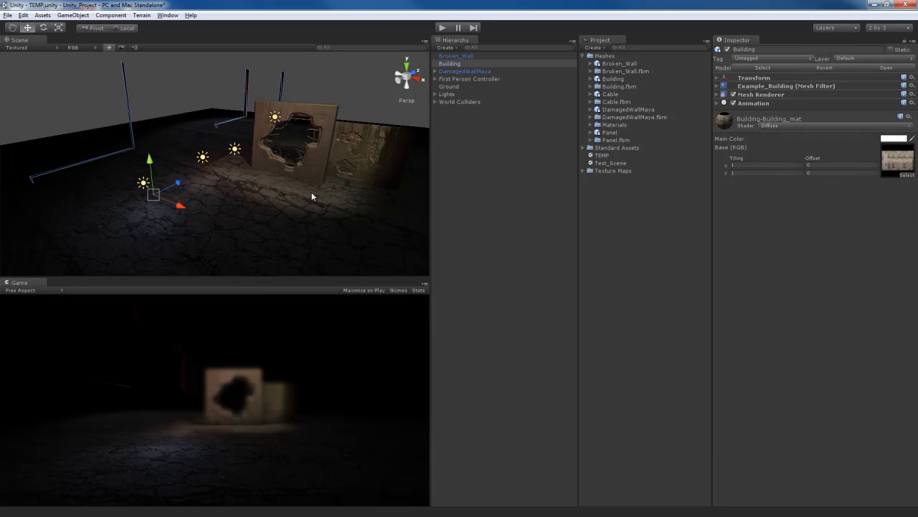
Switch the Building material to Bumped Specular with ExteriorStreet_Wall_A-Bump as its normal map, and mark that texture as a normal map
click(803, 125)
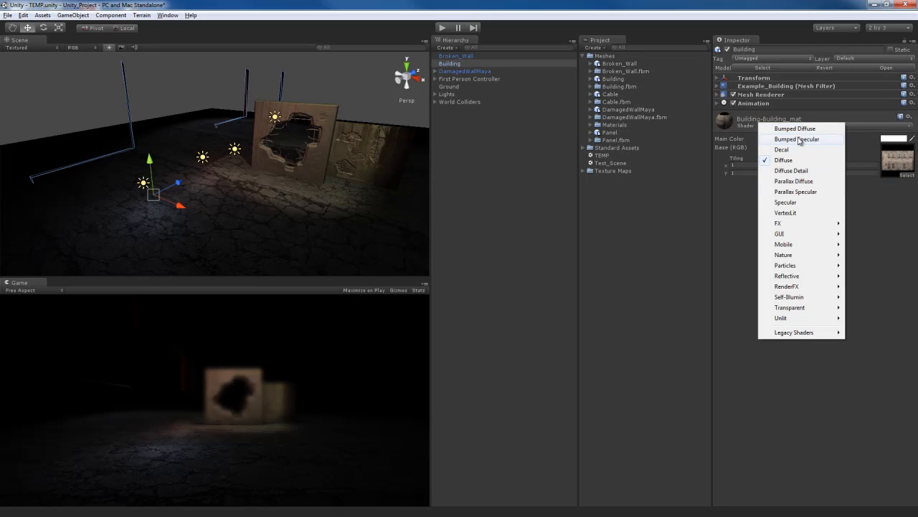
click(798, 139)
click(899, 176)
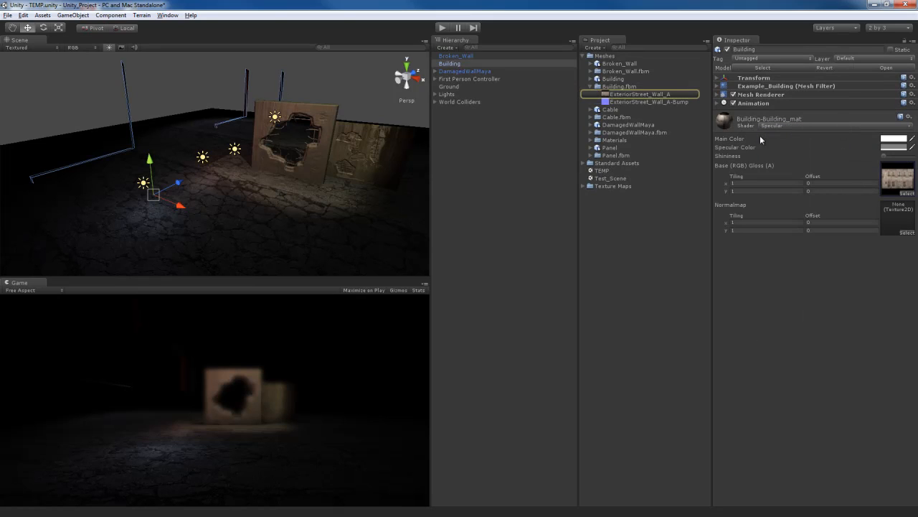
drag(622, 105, 896, 216)
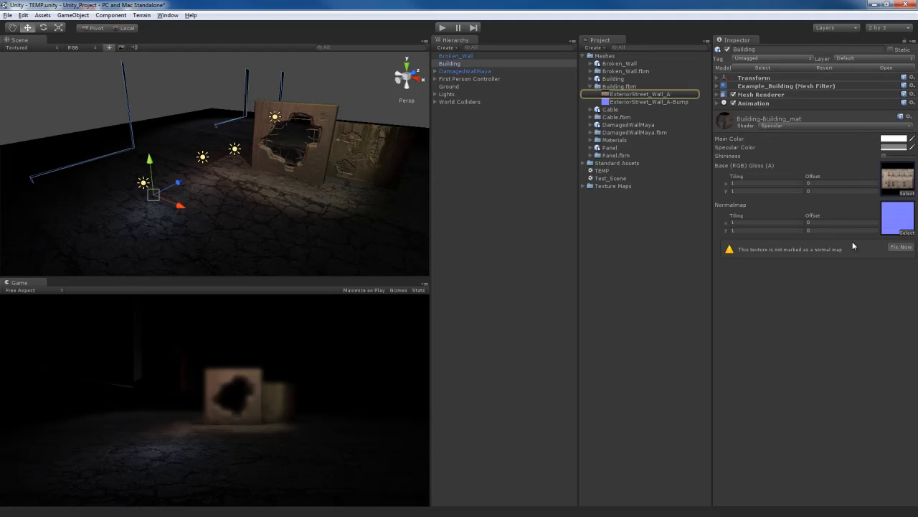
click(590, 87)
Rotate the Building about its vertical axis until its facade faces the open ground, and scale it down uniformly
alt+drag(307, 211, 281, 212)
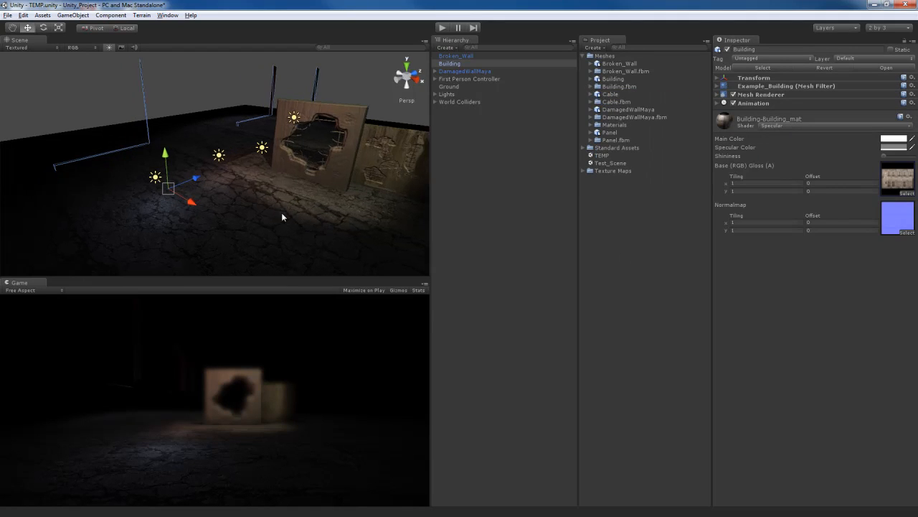
key(e)
drag(165, 210, 443, 152)
alt+drag(182, 181, 274, 195)
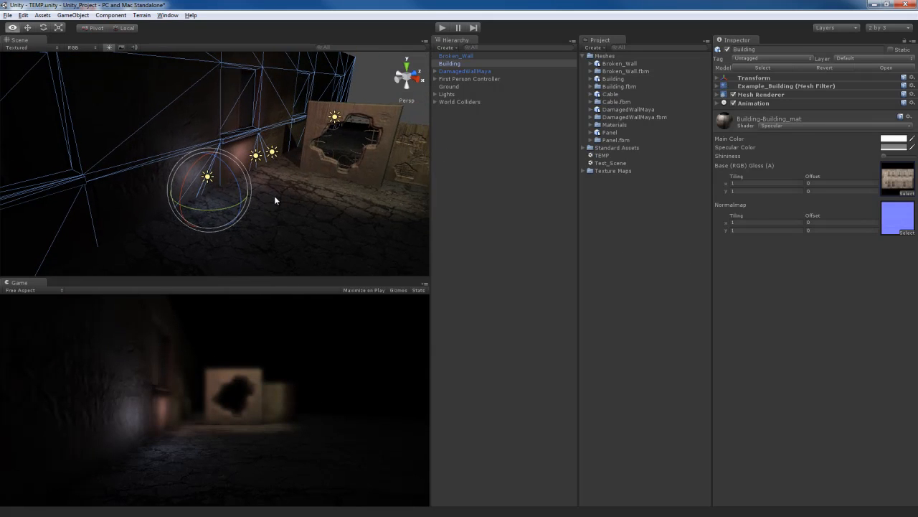
key(r)
drag(207, 192, 181, 215)
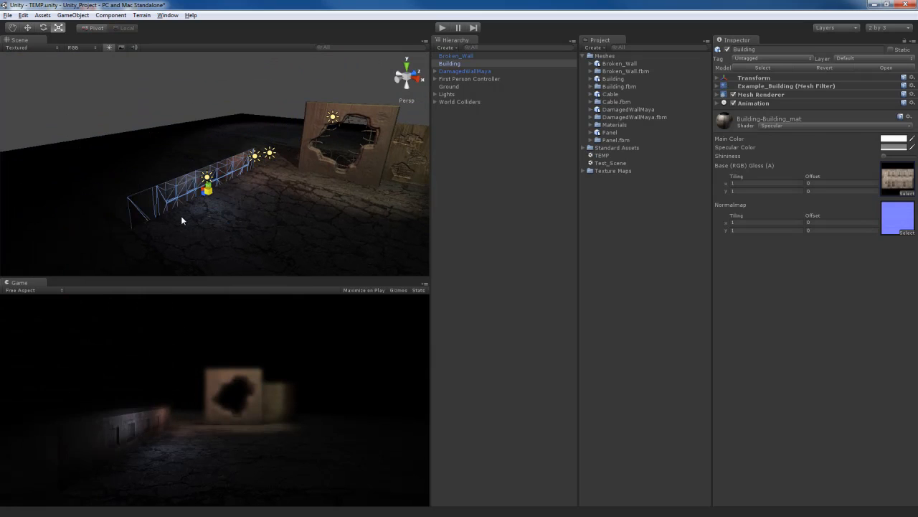
Raise the Building along its vertical axis until the whole facade stands above the ground
alt+drag(264, 232, 249, 218)
scroll(249, 219, up, 1)
key(w)
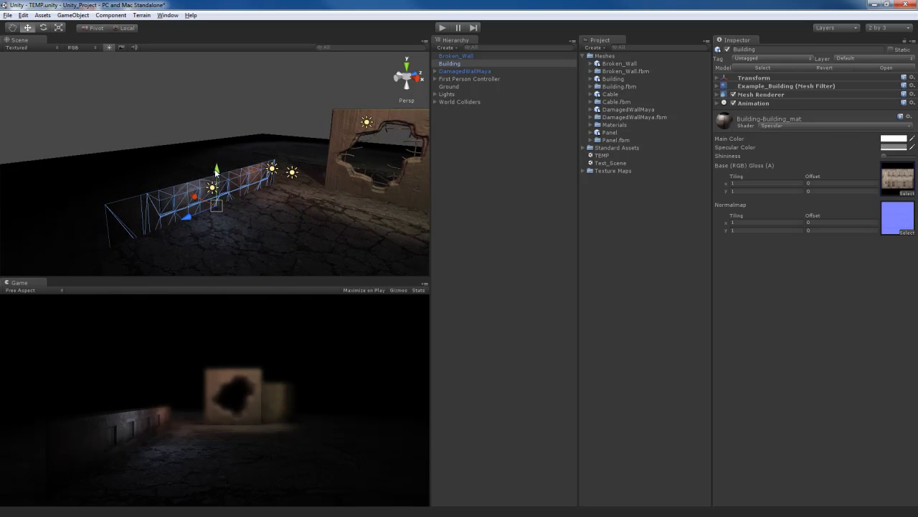
drag(216, 173, 220, 146)
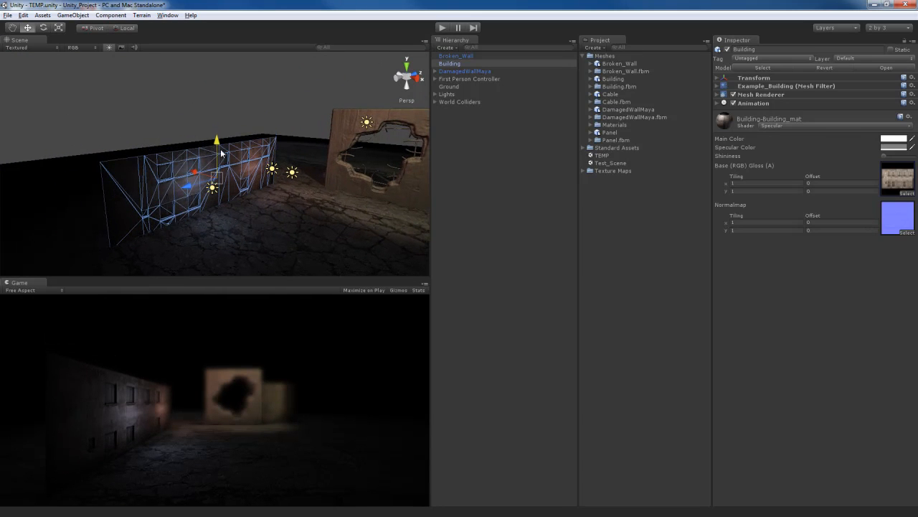
Enable Generate Alpha from Greyscale on the Building's base texture ExteriorStreet_Wall_A and apply the import change
scroll(283, 231, down, 3)
mouse_move(283, 231)
alt+mouse_down()
mouse_move(242, 229)
mouse_move(280, 223)
alt+mouse_up()
scroll(243, 229, up, 10)
right_drag(281, 223, 284, 222)
key(q)
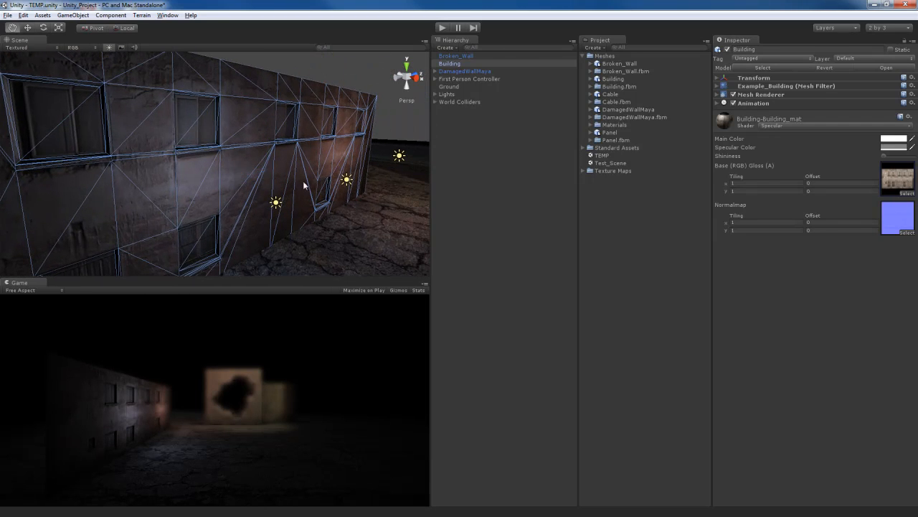
click(898, 179)
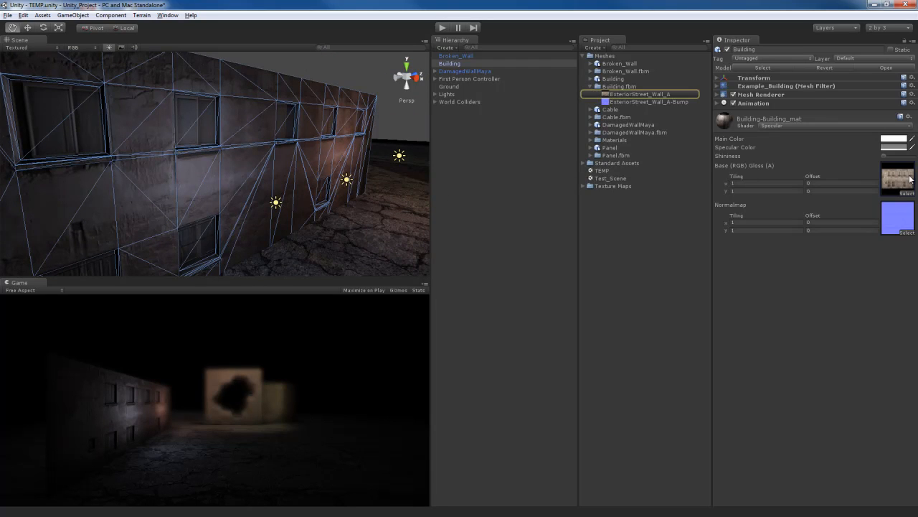
click(661, 96)
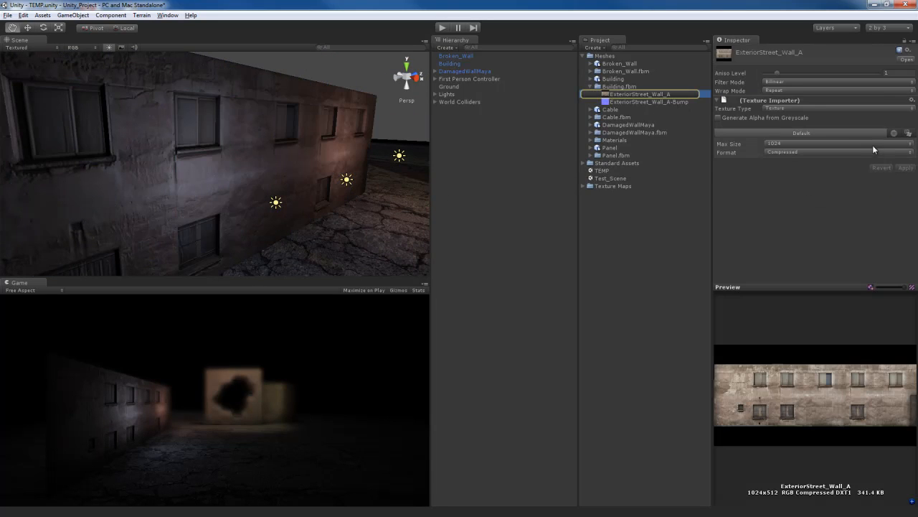
click(773, 118)
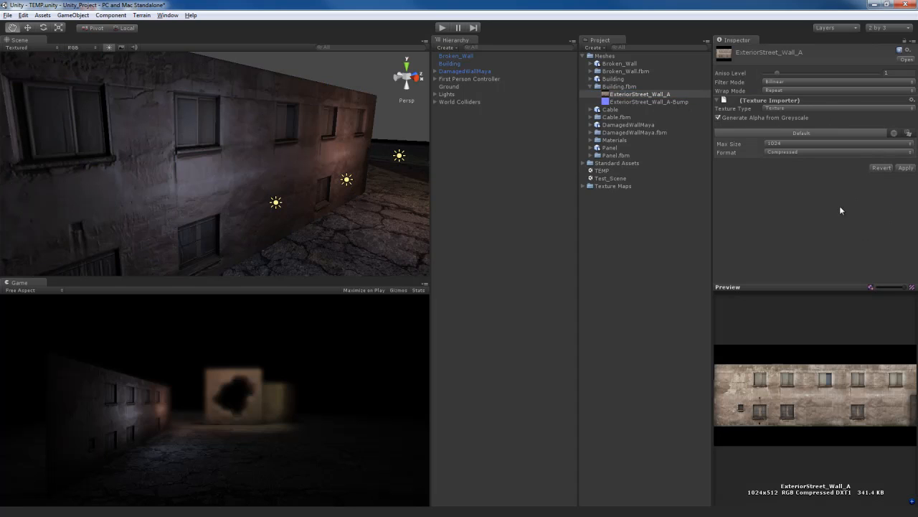
click(906, 168)
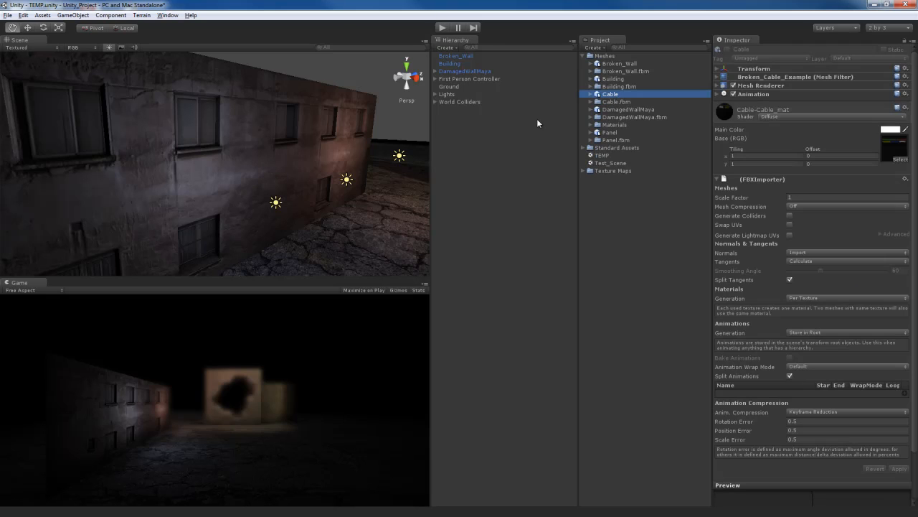
Place the Cable mesh in the scene in front of the broken wall and switch its material to the Specular shader
alt+drag(305, 162, 343, 187)
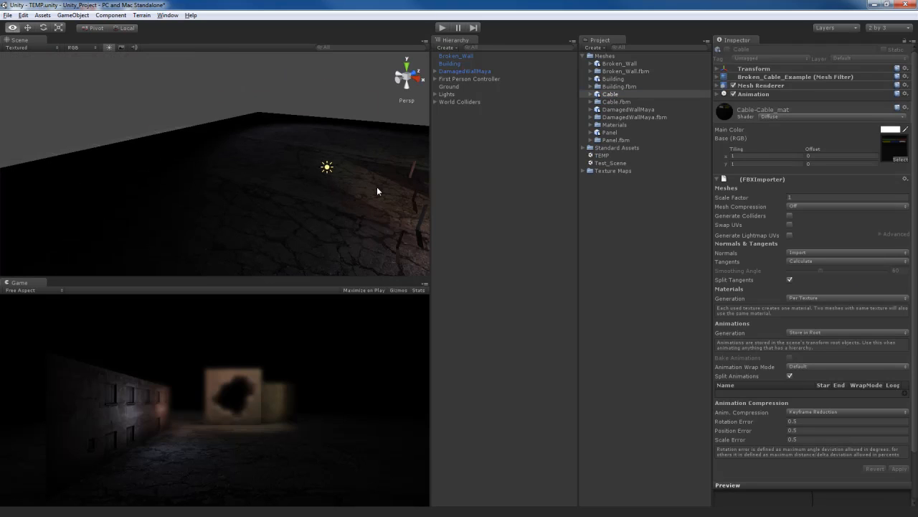
alt+scroll(386, 188, down, 4)
alt+scroll(386, 190, down, 5)
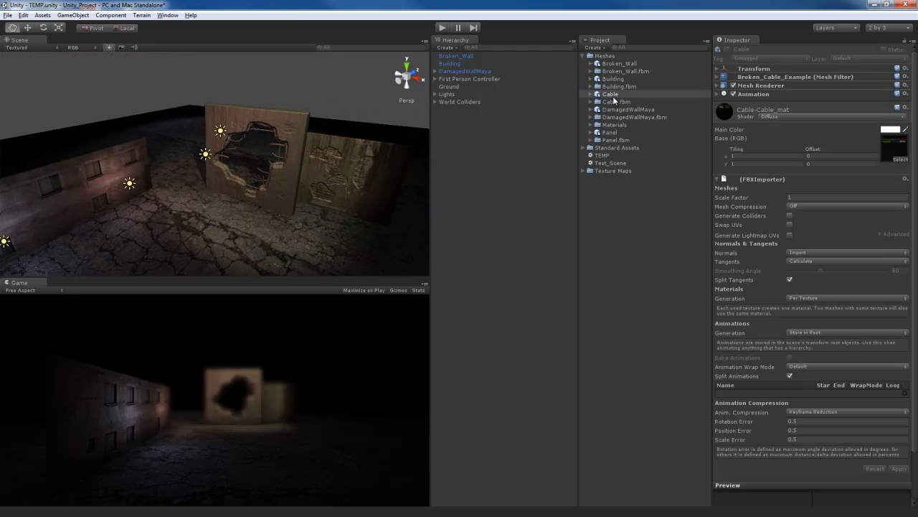
drag(613, 98, 217, 209)
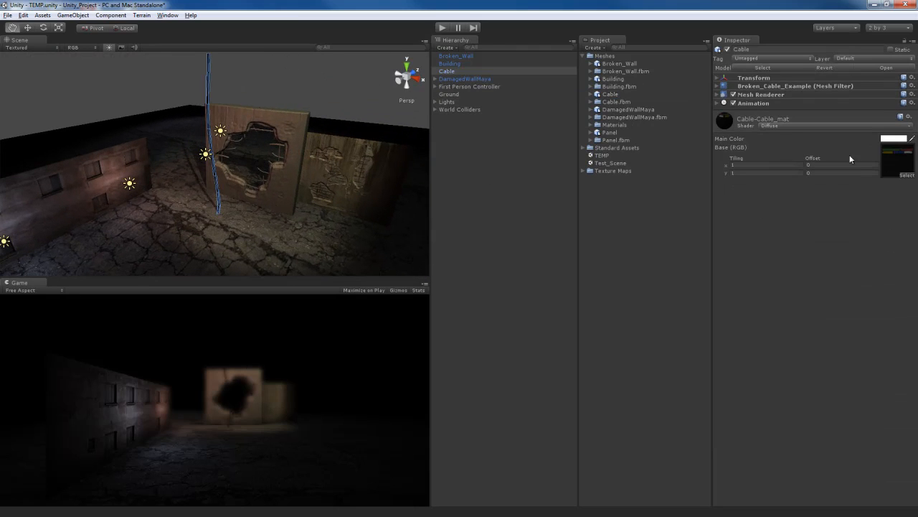
click(799, 125)
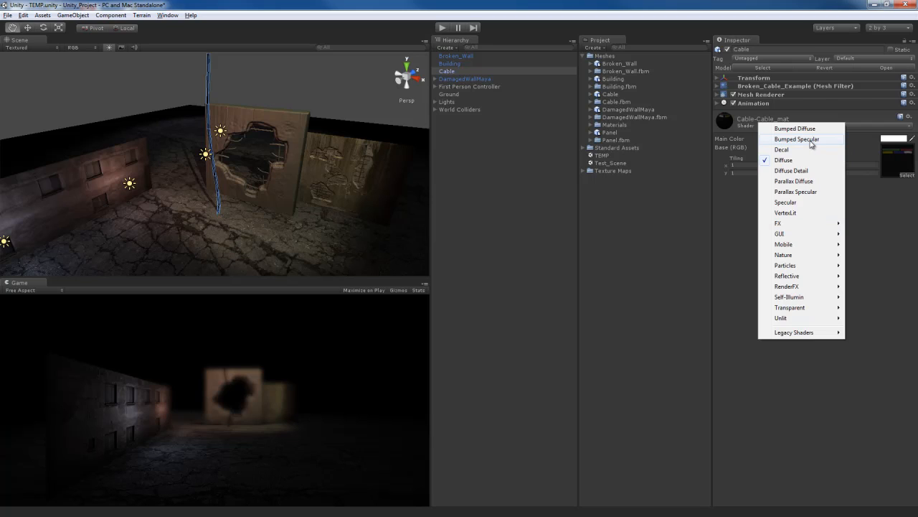
click(785, 202)
Rescale the Cable and position it so that it hangs at the edge of the hole in the broken wall
alt+drag(330, 235, 303, 192)
key(r)
drag(248, 203, 223, 232)
key(w)
drag(248, 172, 301, 180)
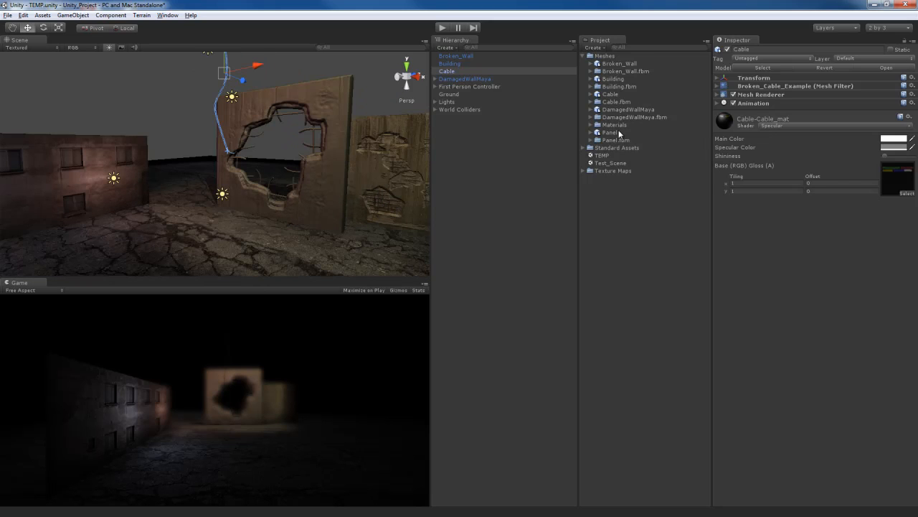
Switch the Panel material to Bumped Specular with Panel_ZBrush_NormalMap as its normal map, and mark that texture as a normal map
click(620, 134)
mouse_move(328, 163)
alt+mouse_down()
mouse_move(431, 187)
mouse_move(282, 169)
mouse_move(335, 174)
alt+mouse_up()
click(802, 117)
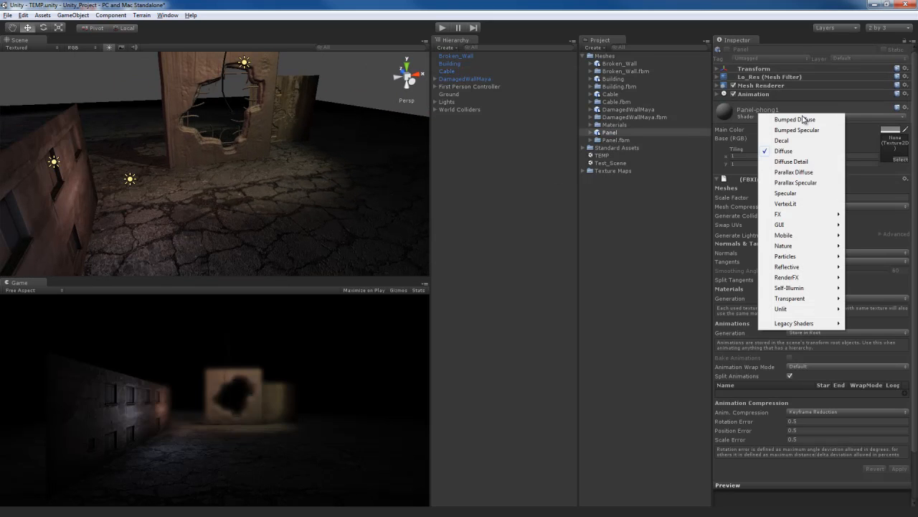
click(785, 193)
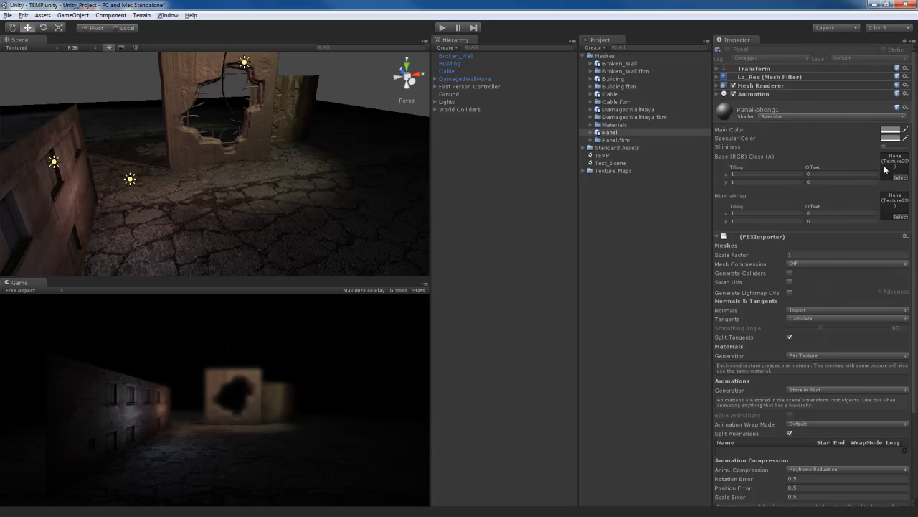
click(591, 140)
drag(638, 148, 897, 204)
click(894, 238)
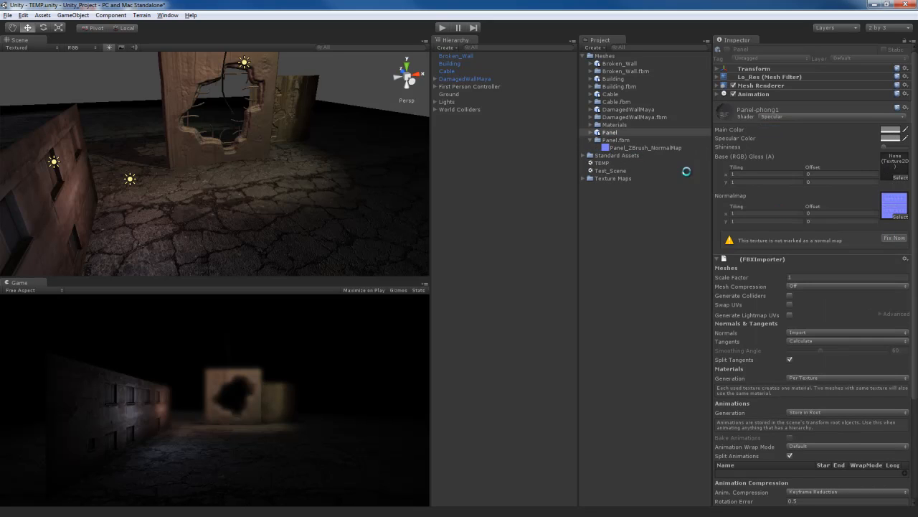
Place the Panel mesh on the ground in front of the broken wall and rotate it from lying flat to standing upright
drag(608, 134, 245, 182)
key(r)
key(e)
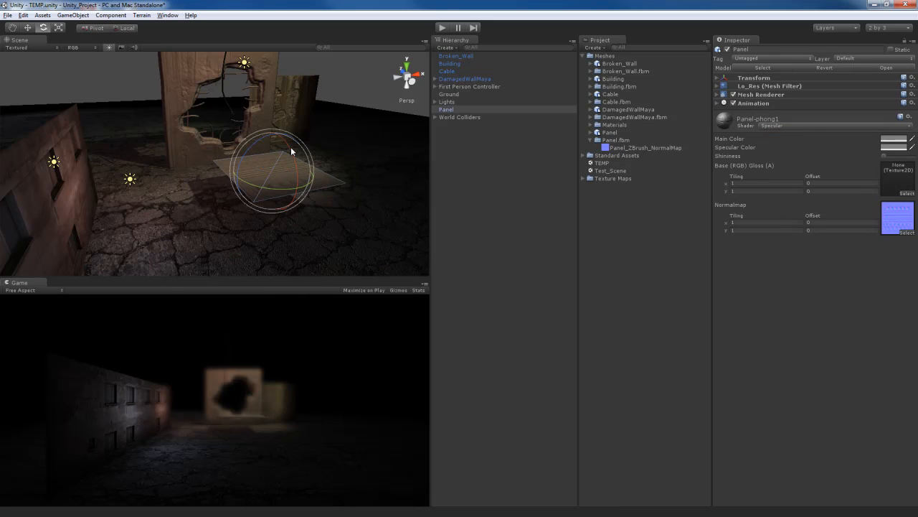
drag(288, 148, 308, 262)
key(w)
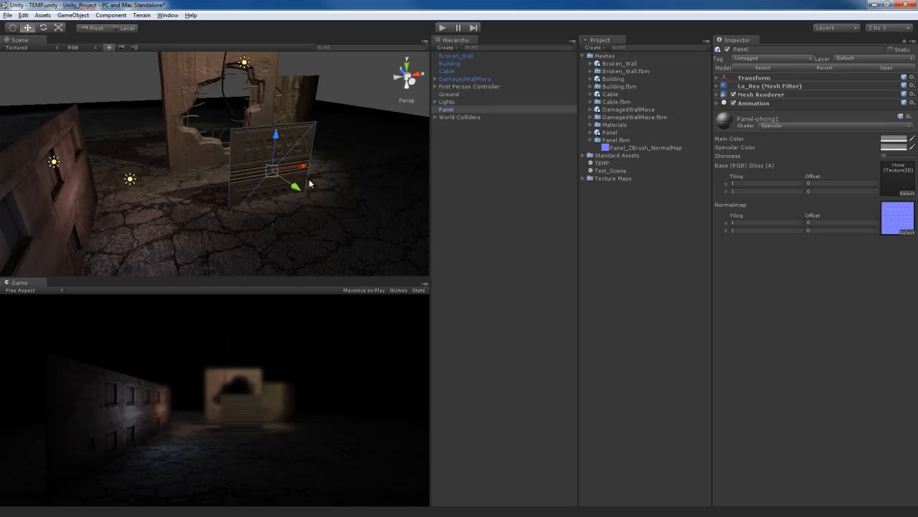
Raise the upright Panel until its lower edge rests on the ground, and check its relief up close
alt+drag(309, 186, 291, 179)
key(f)
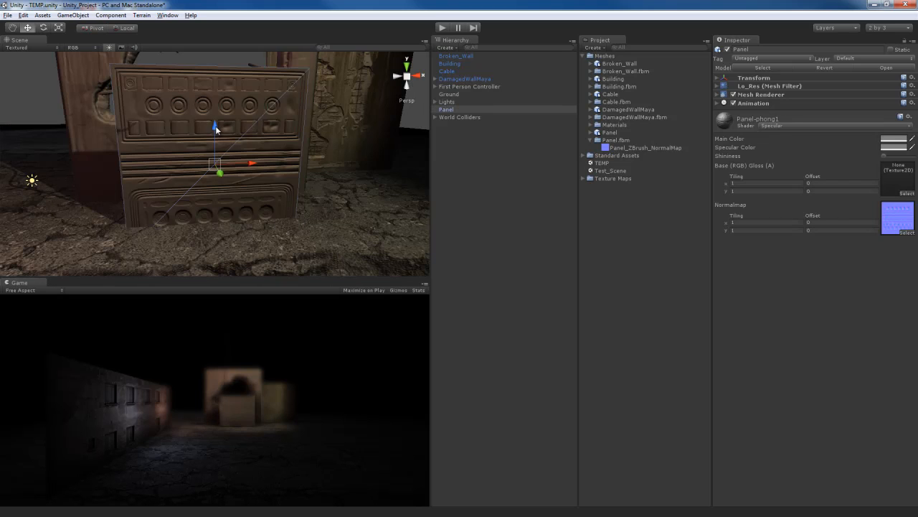
scroll(217, 102, down, 6)
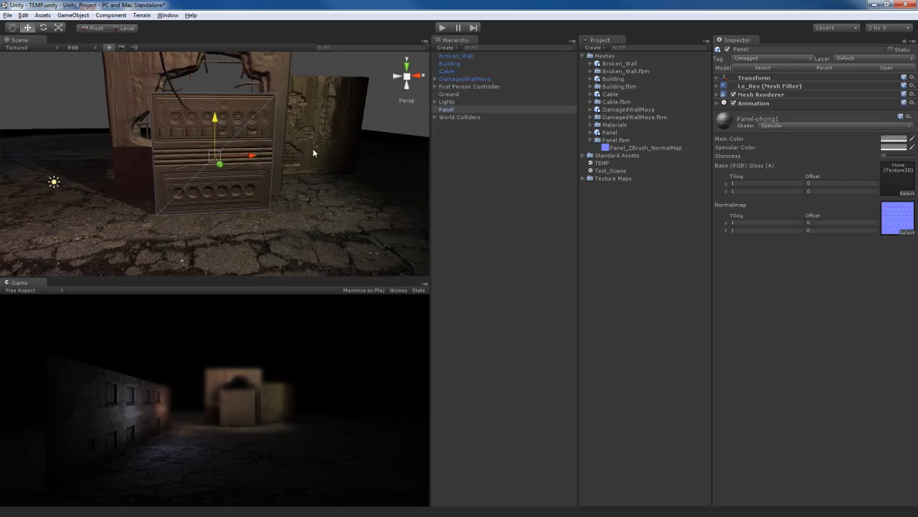
scroll(325, 171, up, 5)
alt+drag(387, 158, 370, 131)
mouse_move(380, 112)
alt+mouse_down()
mouse_move(412, 108)
mouse_move(390, 117)
alt+mouse_up()
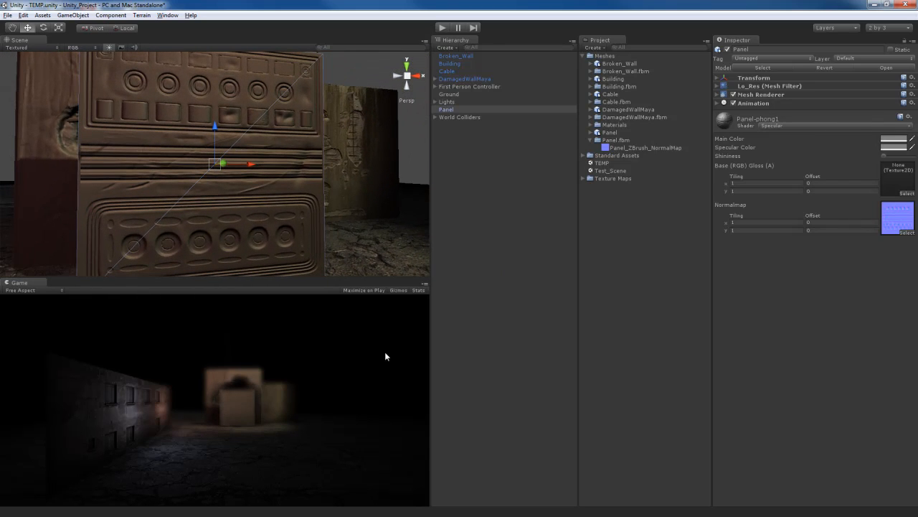
Run the scene in play mode and walk up to the Panel to inspect its normal-mapped relief from several angles
key(ctrl+p)
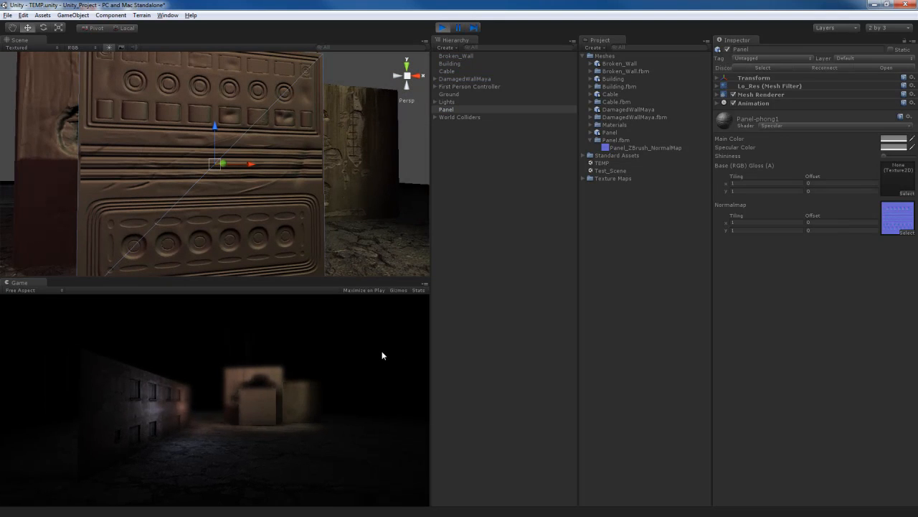
key(w)
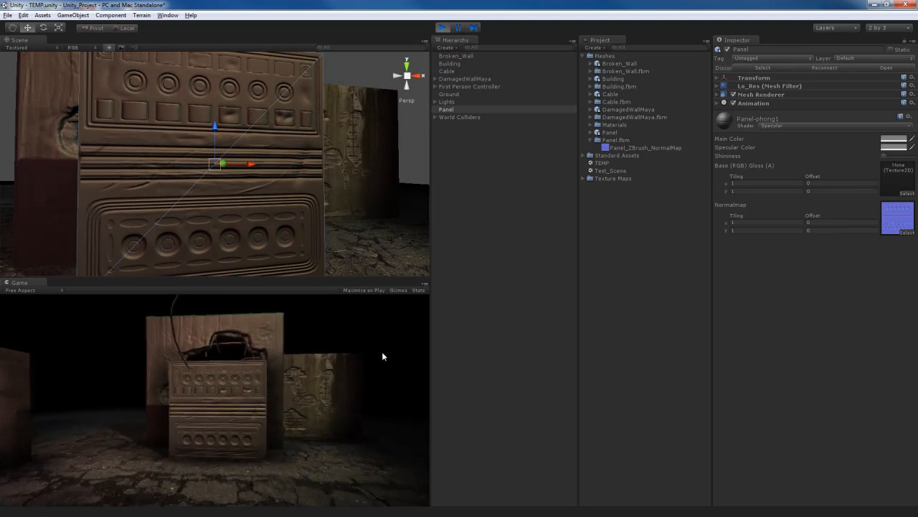
key(w)
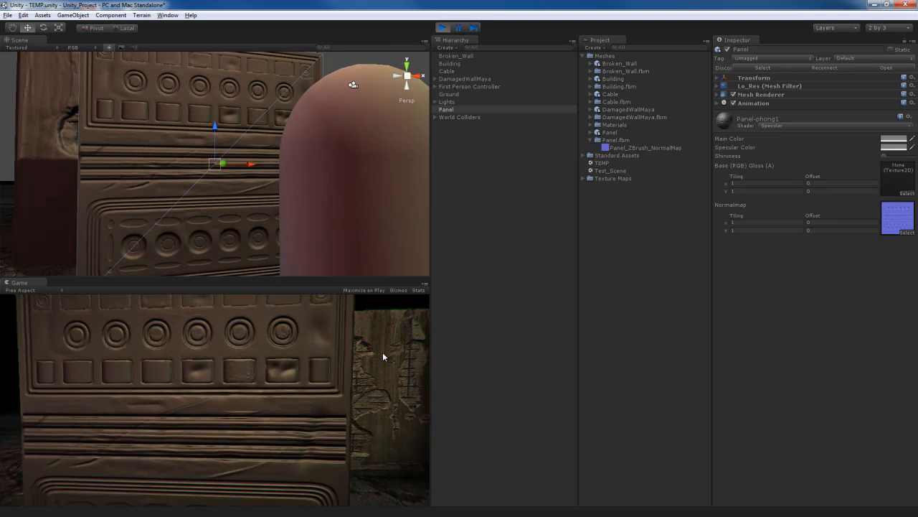
key(w)
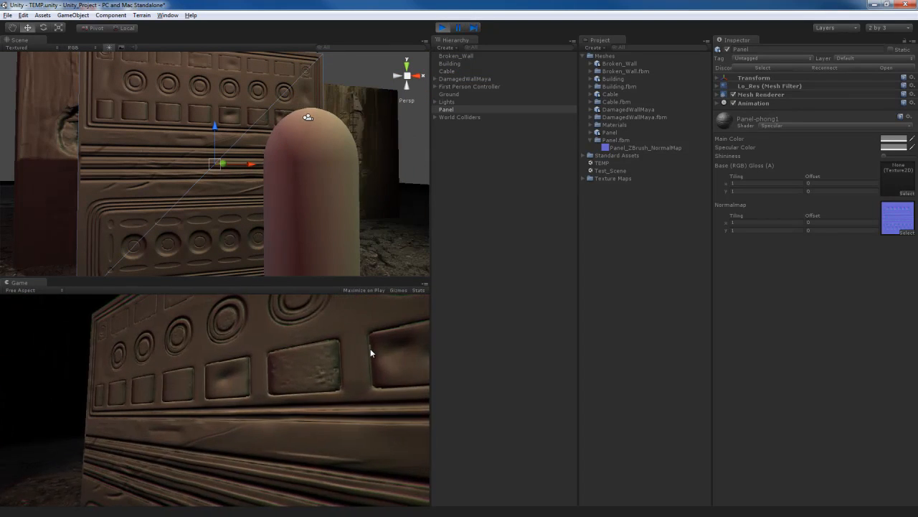
key(s)
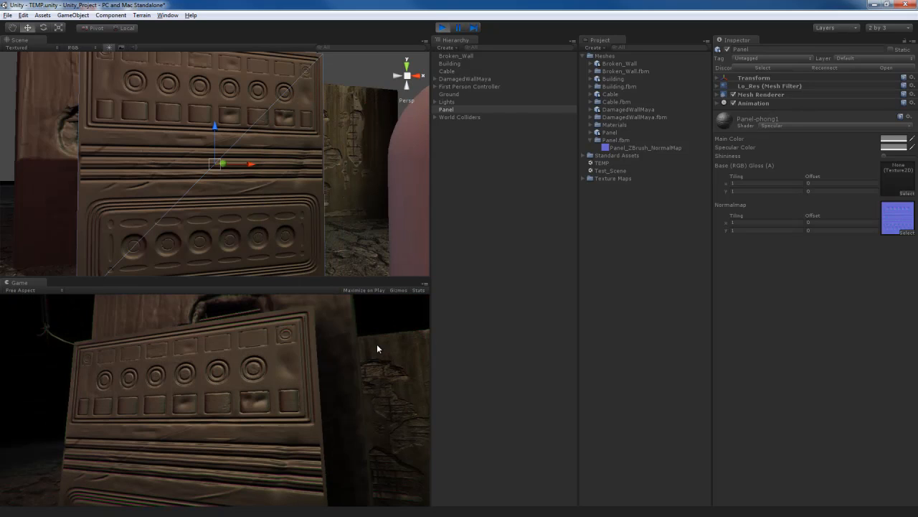
Walk over to the damaged wall and examine its exposed brick areas from close up and from farther back
key(d)
key(w)
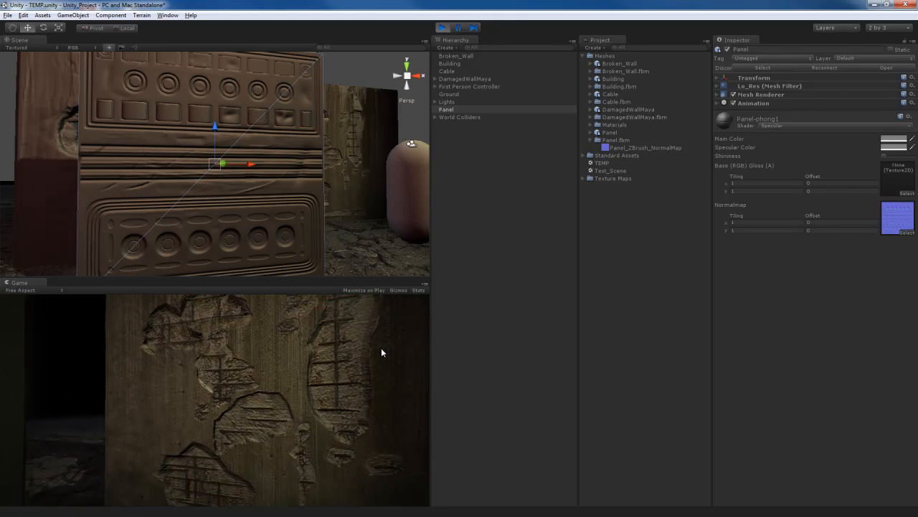
key(w)
key(d)
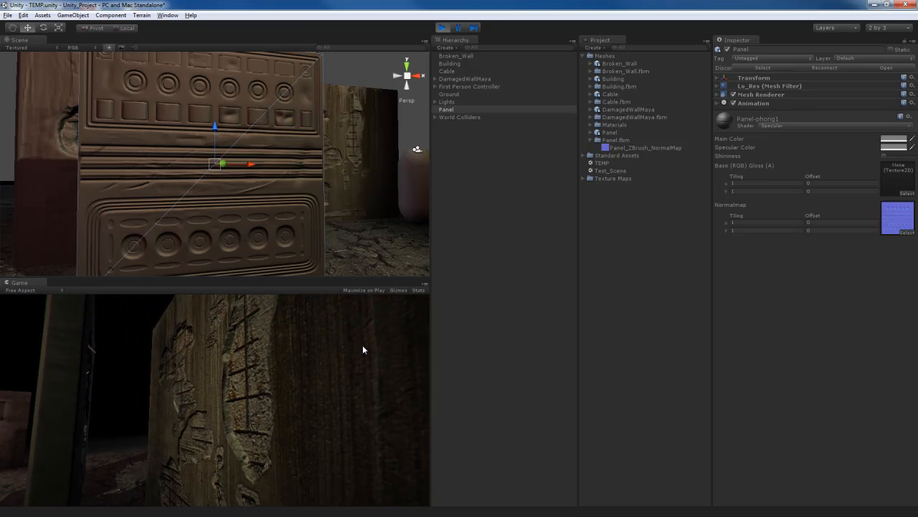
key(a)
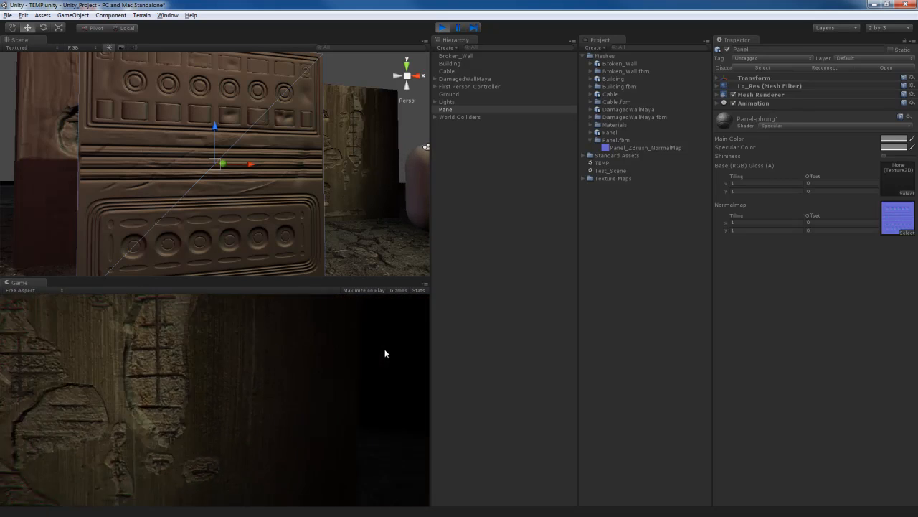
key(s)
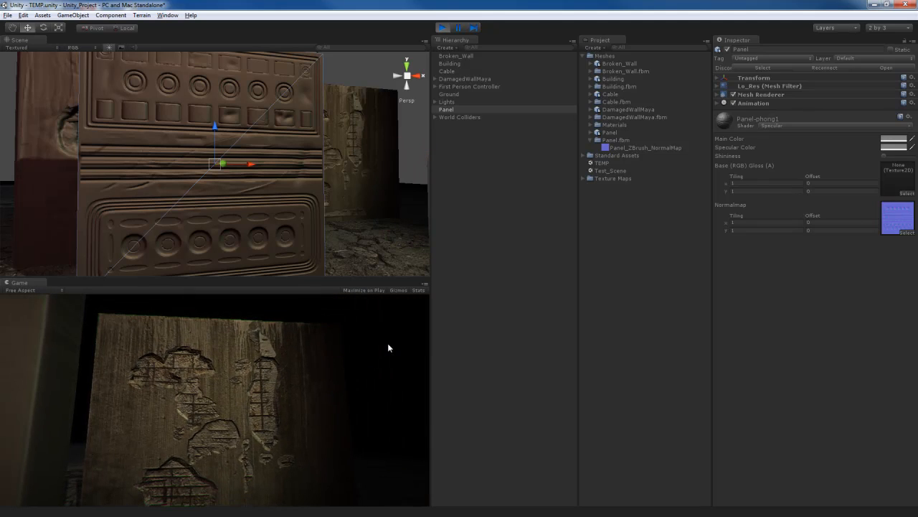
Walk along the Building facade to examine its windows and specular highlights, and stop play mode
key(w)
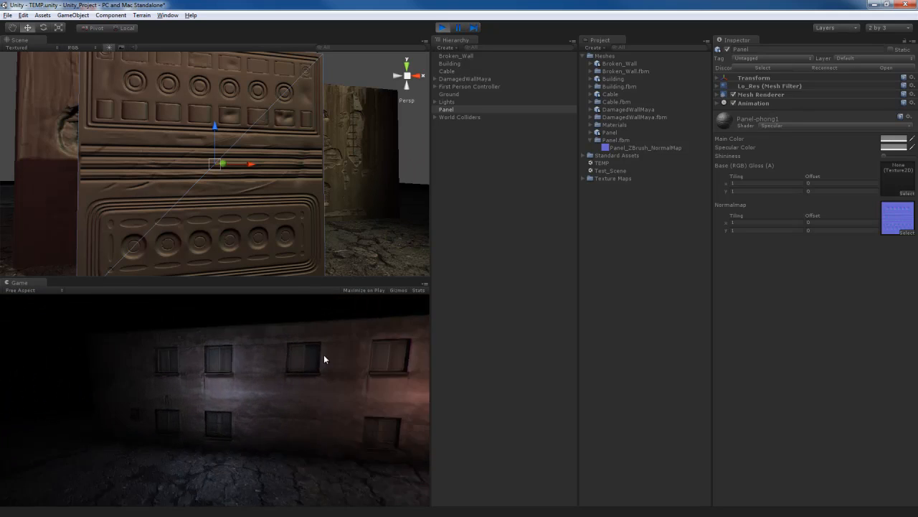
key(s)
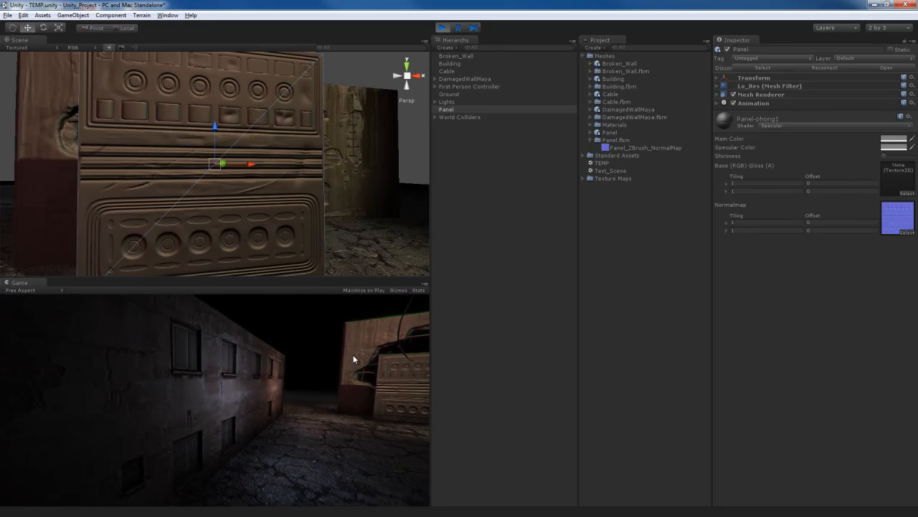
key(w)
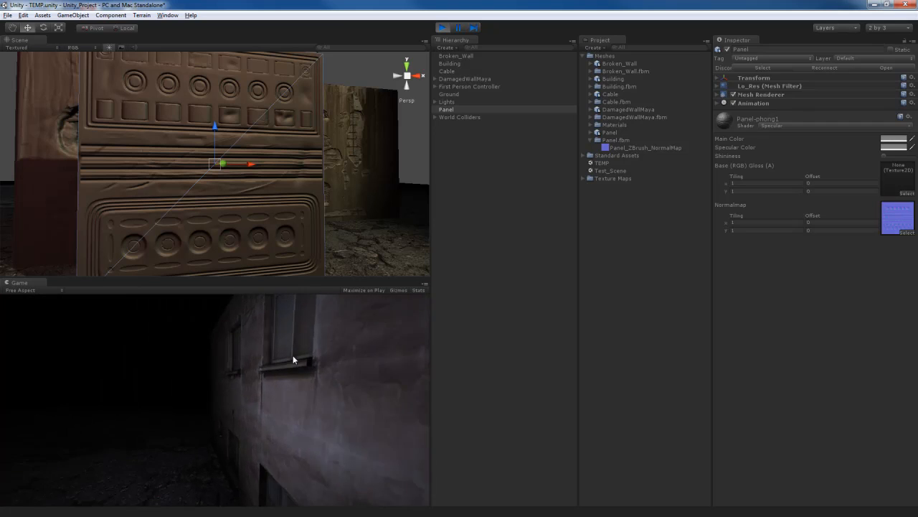
key(s)
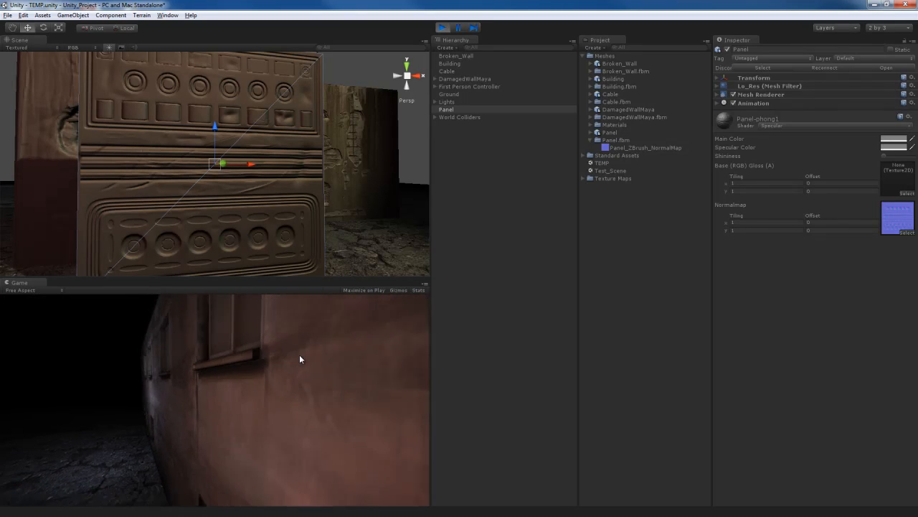
key(s)
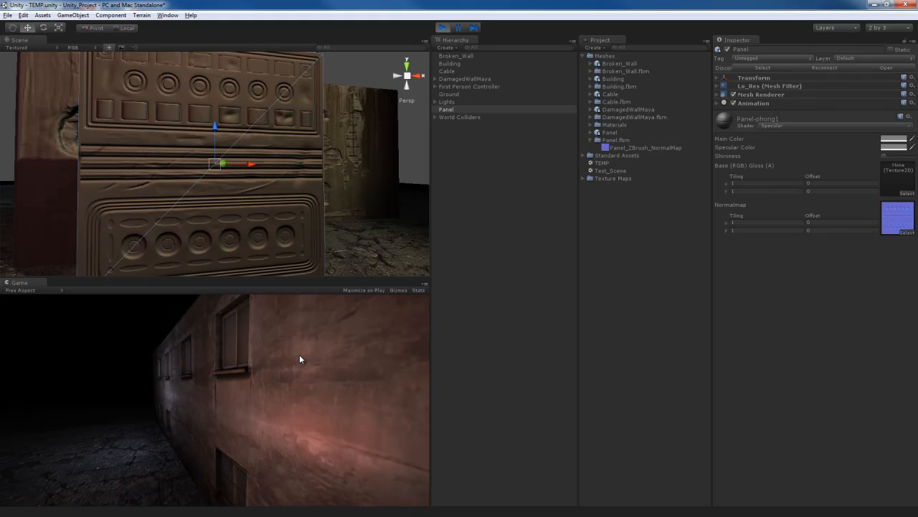
key(ctrl+p)
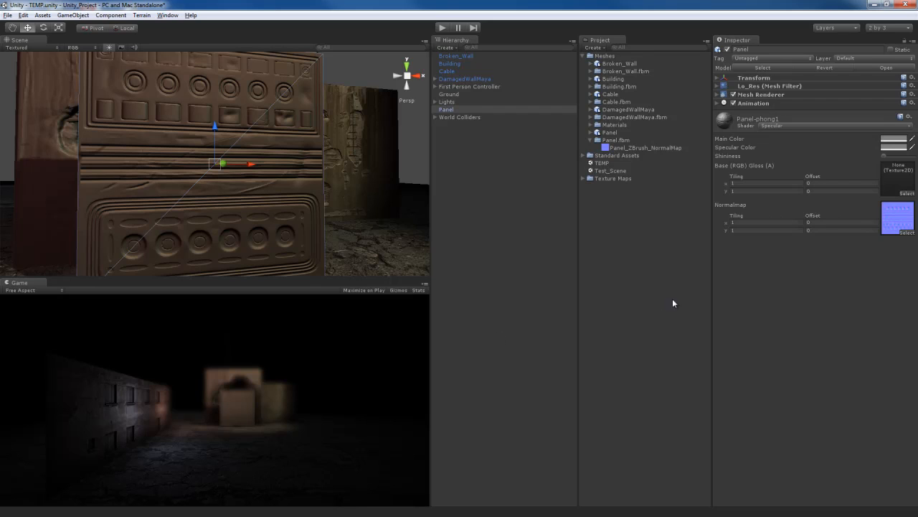
Collapse the Panel material's settings and the Panel.fbm folder
click(822, 120)
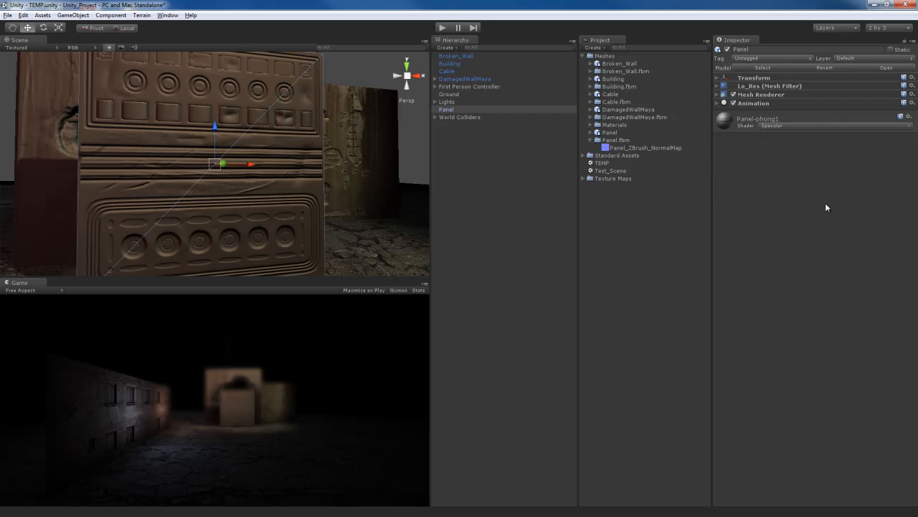
click(592, 140)
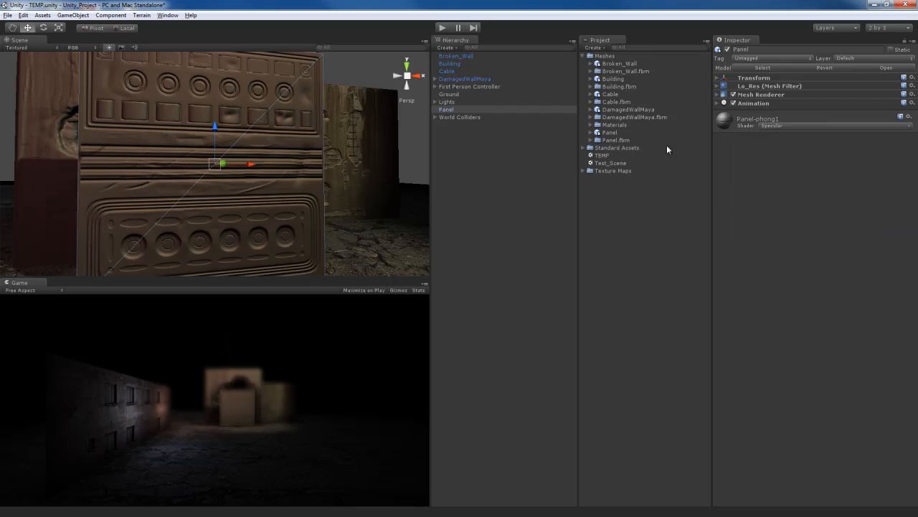